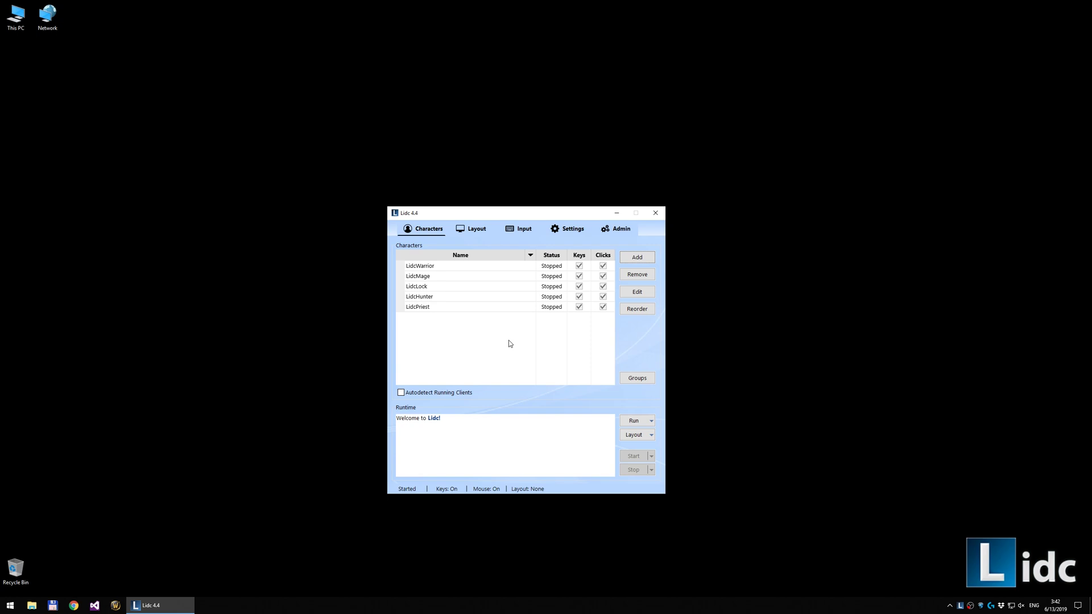
Open the Layout Designer and the Full Screen Designer in turn to look at their tools, closing each one
click(478, 230)
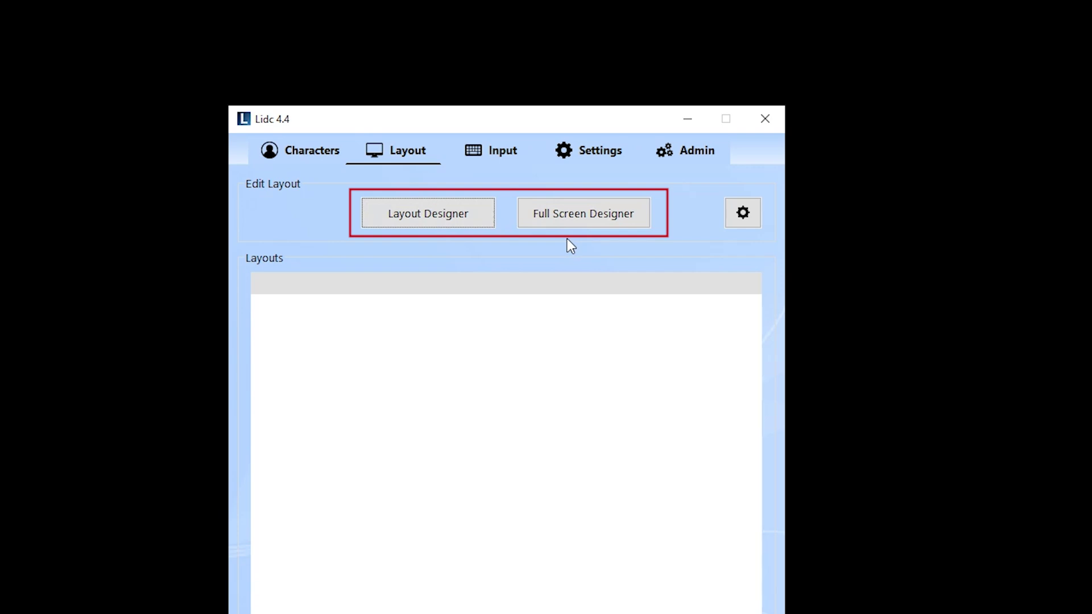
click(436, 216)
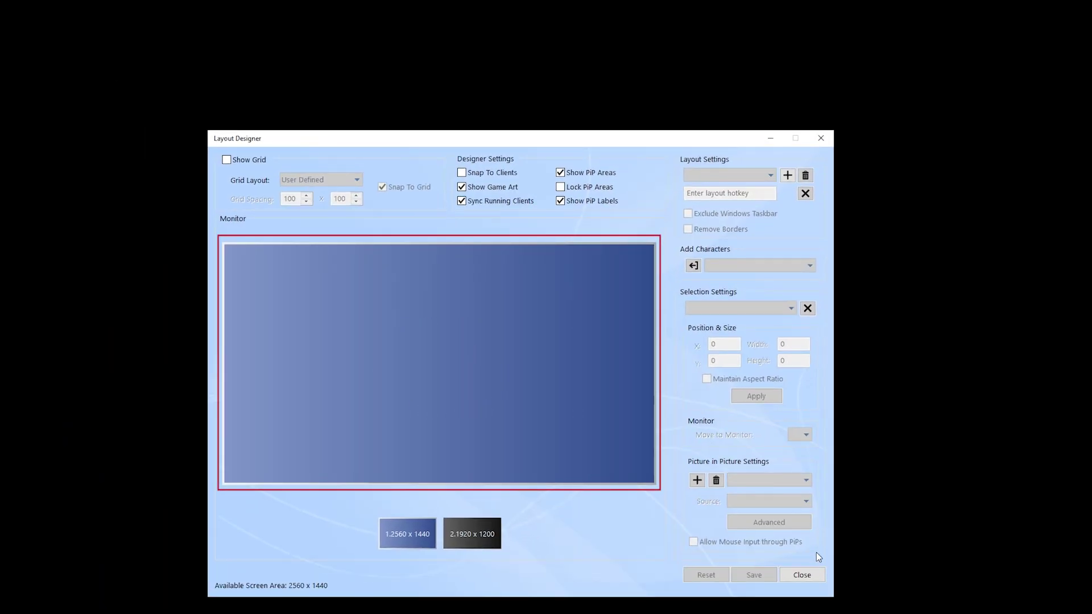
click(811, 575)
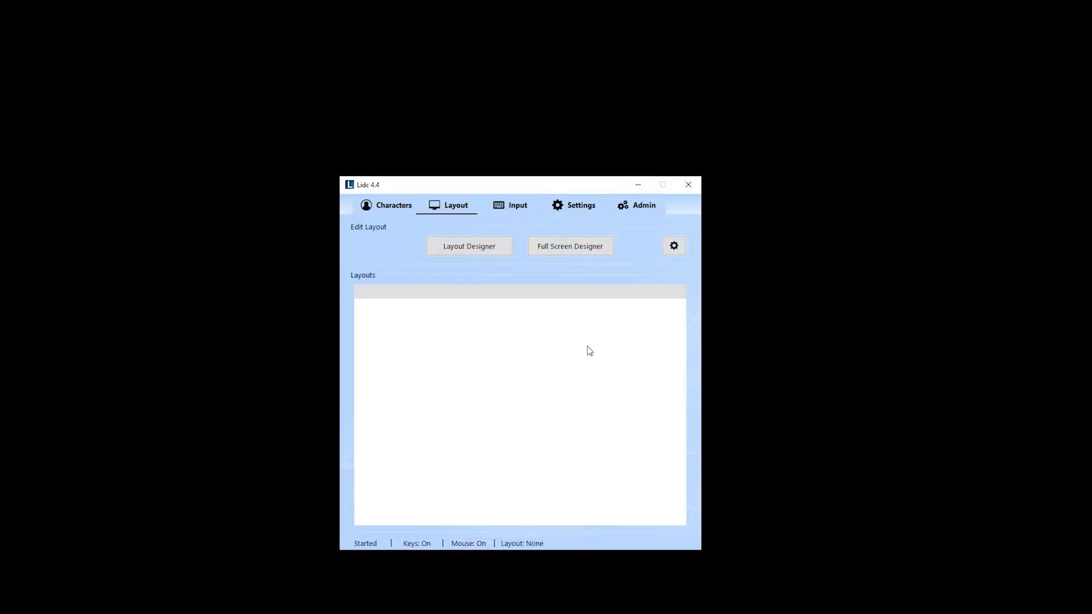
click(580, 247)
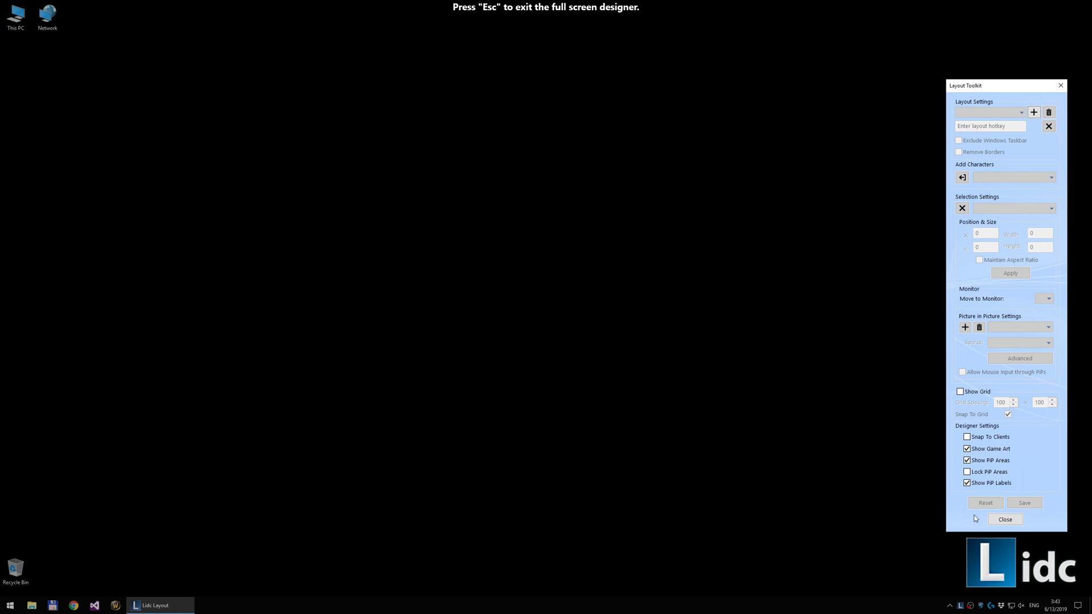
click(1005, 520)
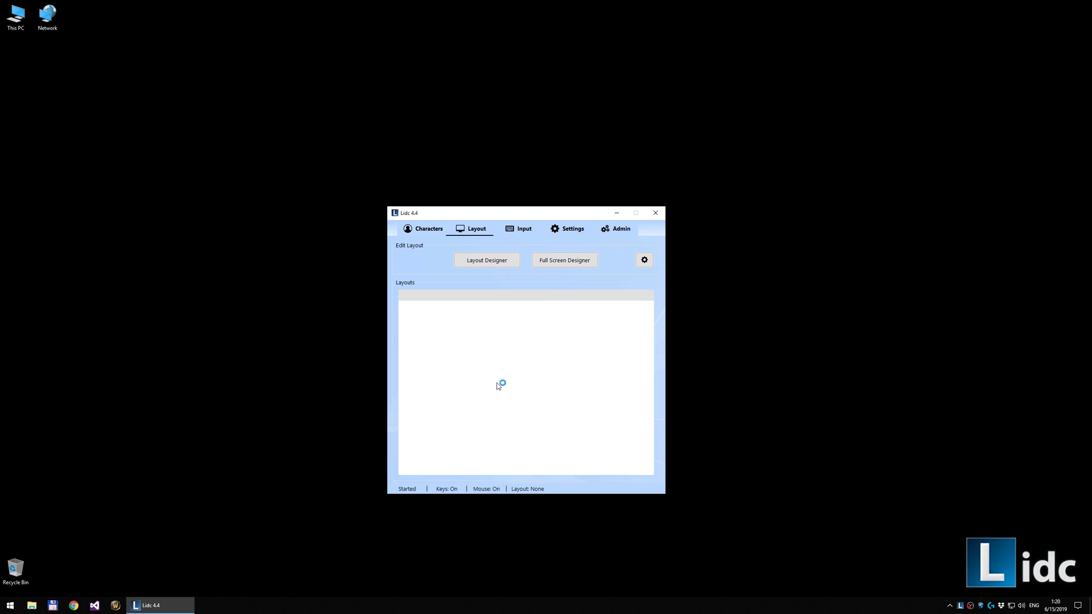
Open the Layout Designer and add a new layout named Demo
click(485, 265)
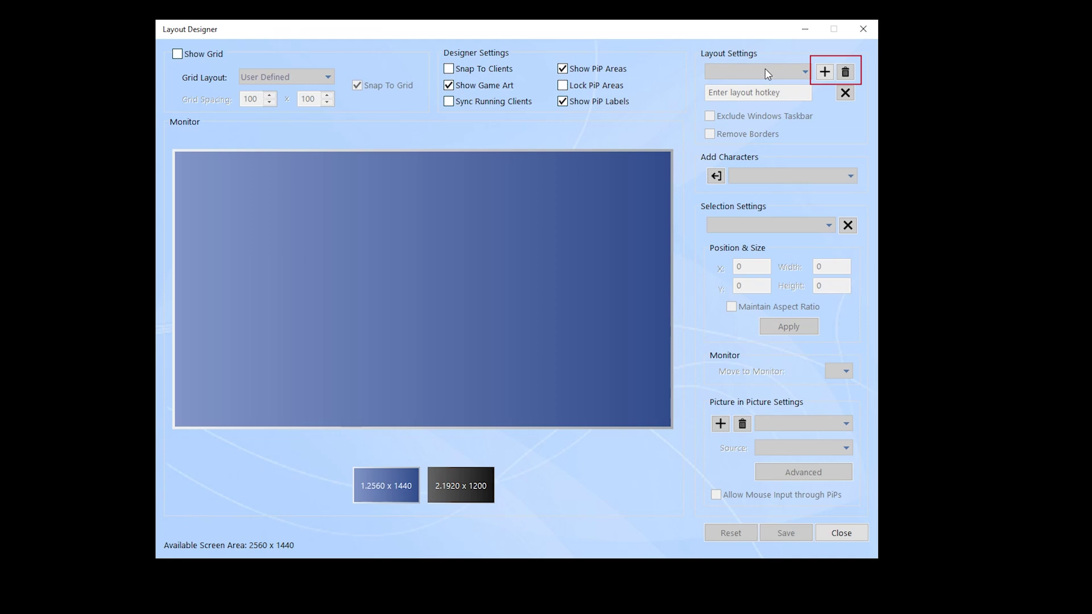
click(825, 72)
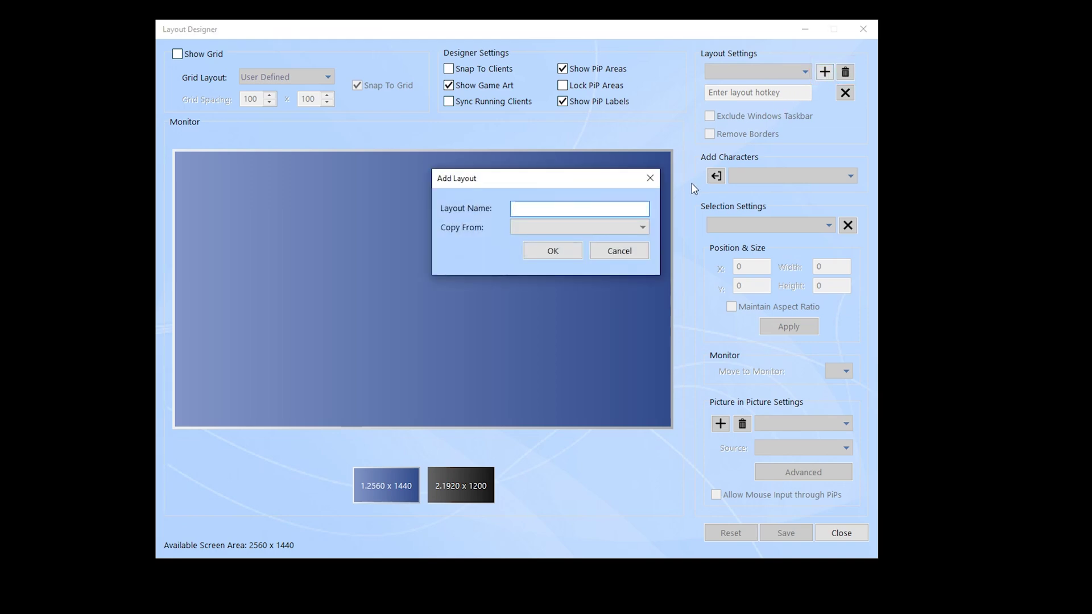
text(Demo)
click(569, 249)
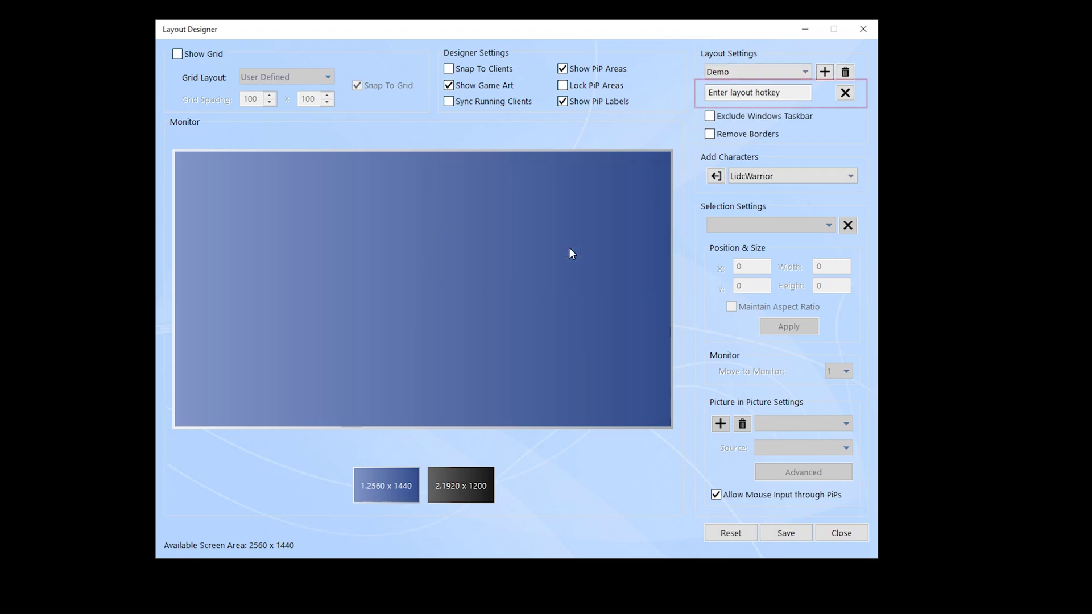
Give the Demo layout the hotkey Alt+F1 and enable Exclude Windows Taskbar and Remove Borders
click(757, 100)
key(alt+F1)
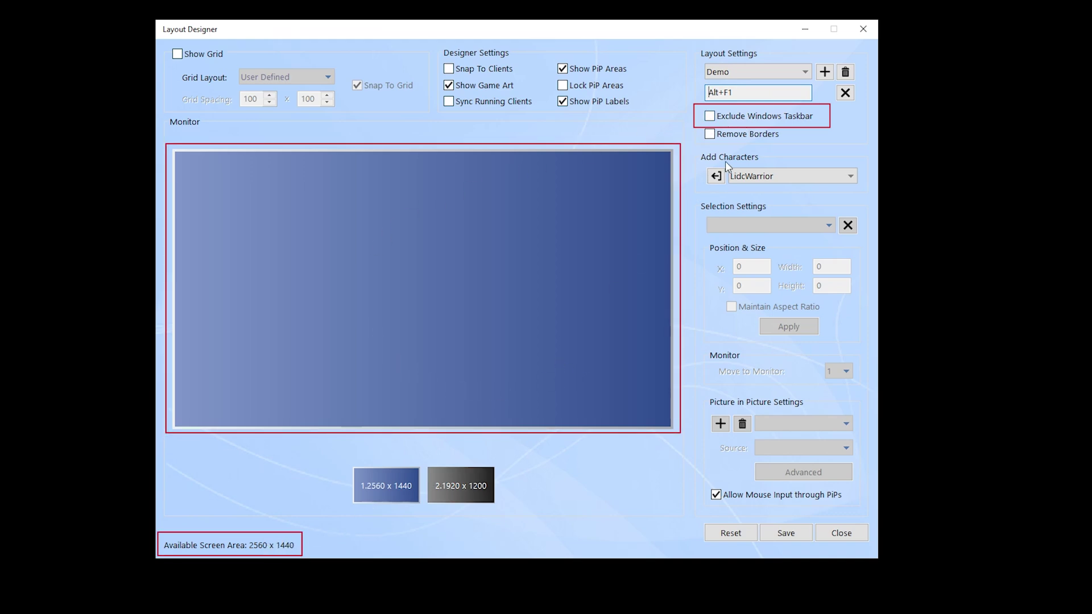
click(741, 120)
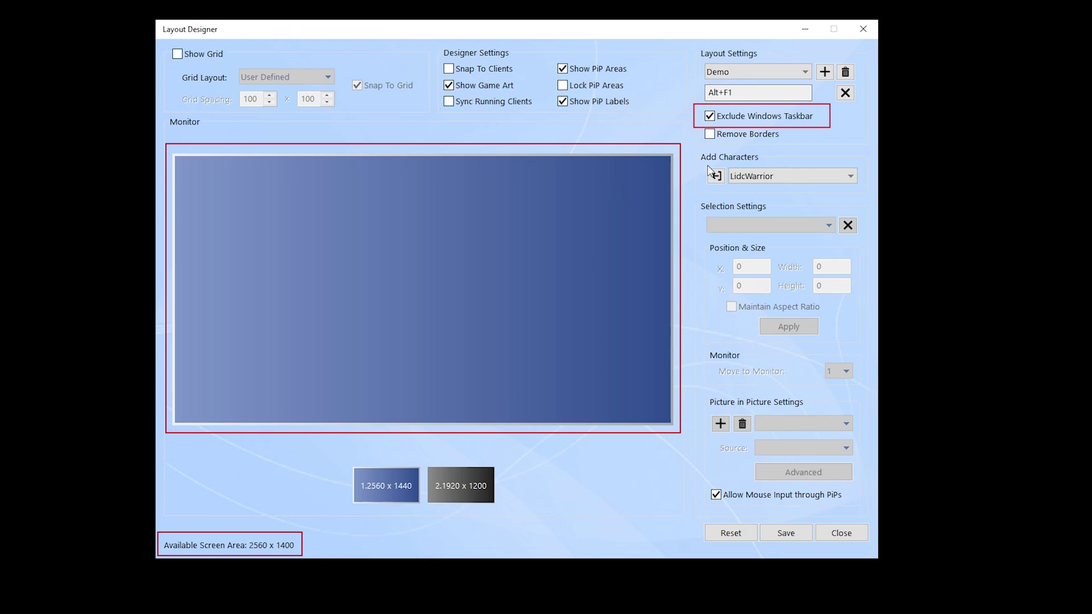
click(719, 139)
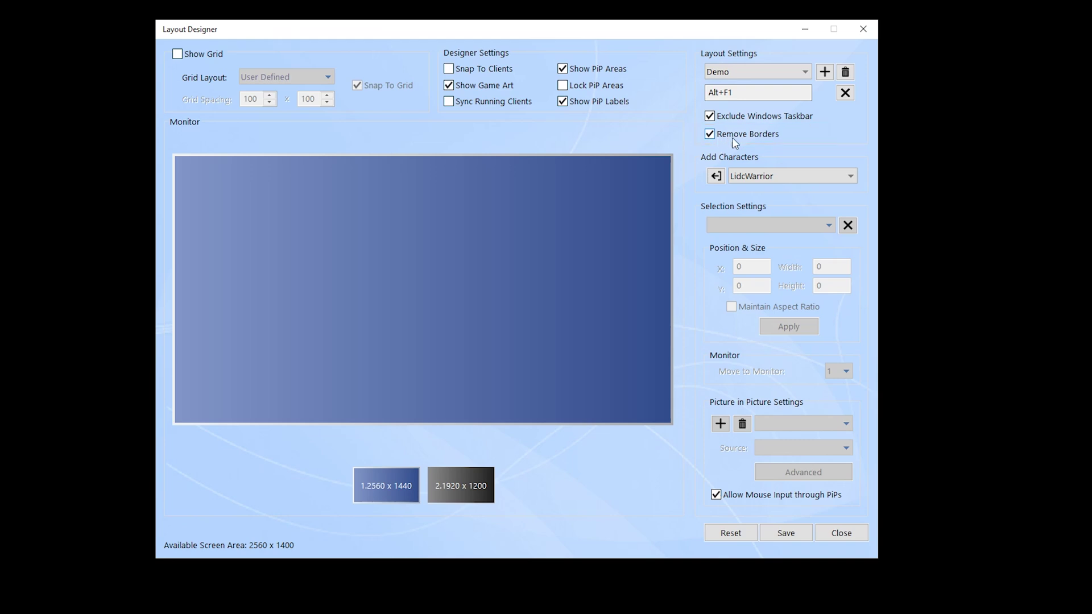
Add LidcWarrior to monitor 1, move it to about X 412, Y 175 and shrink it to about 1078 x 640
click(841, 177)
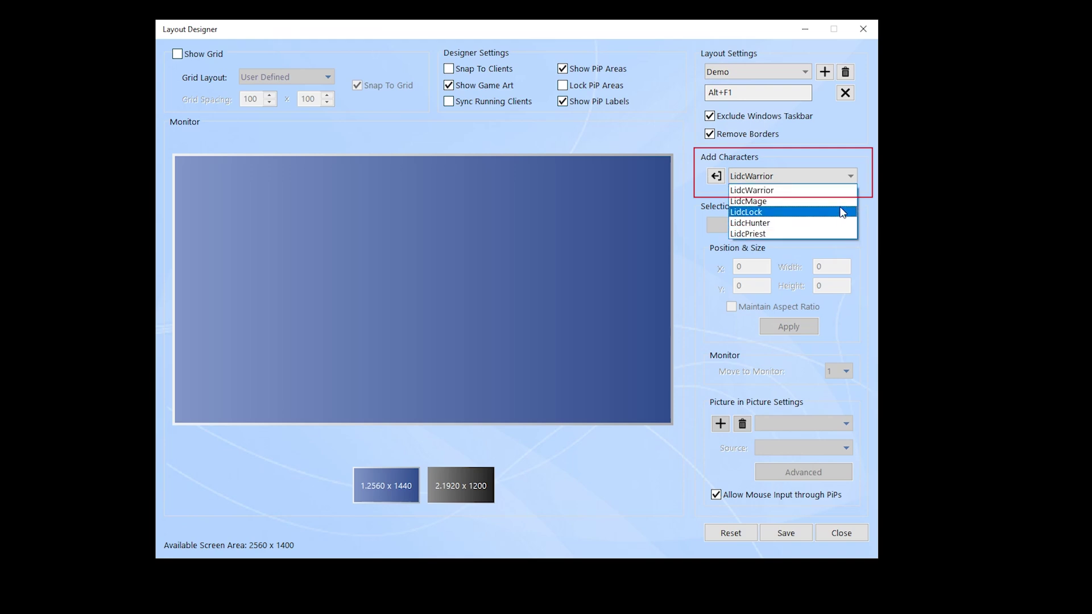
click(841, 191)
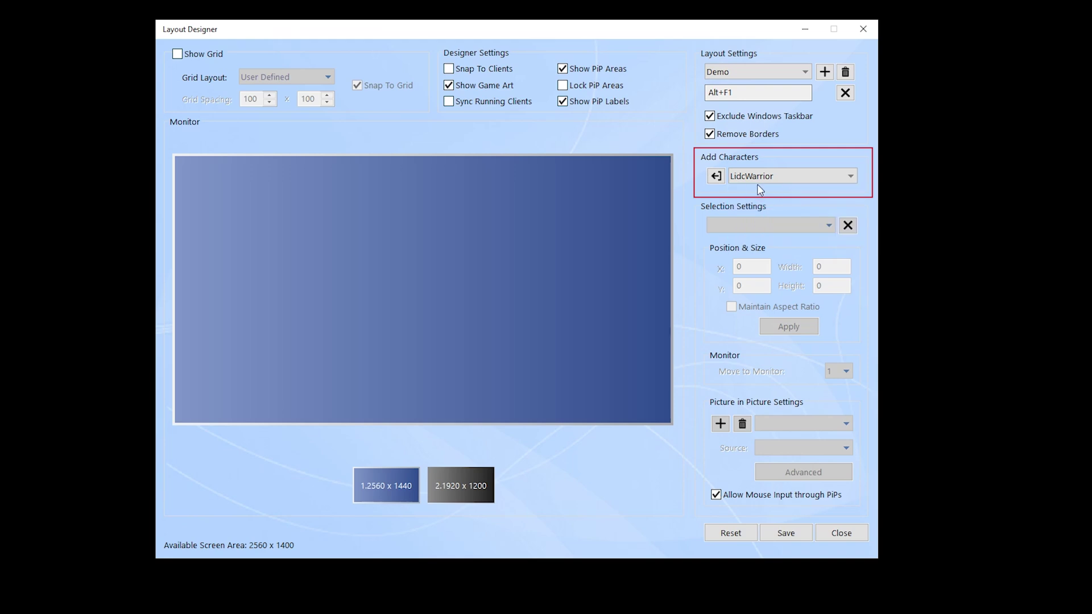
click(717, 176)
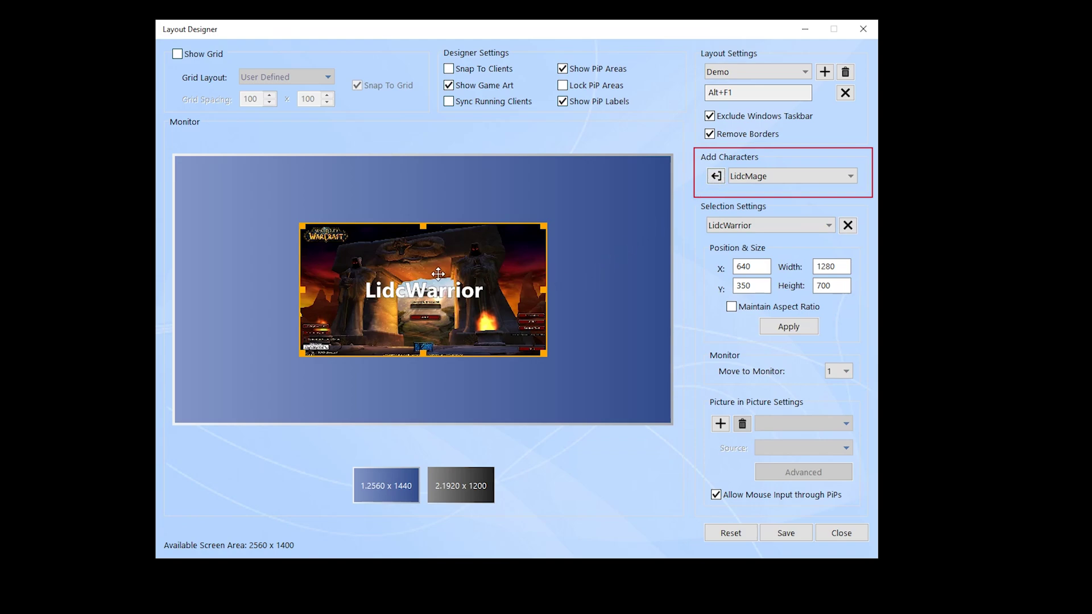
drag(438, 274, 394, 241)
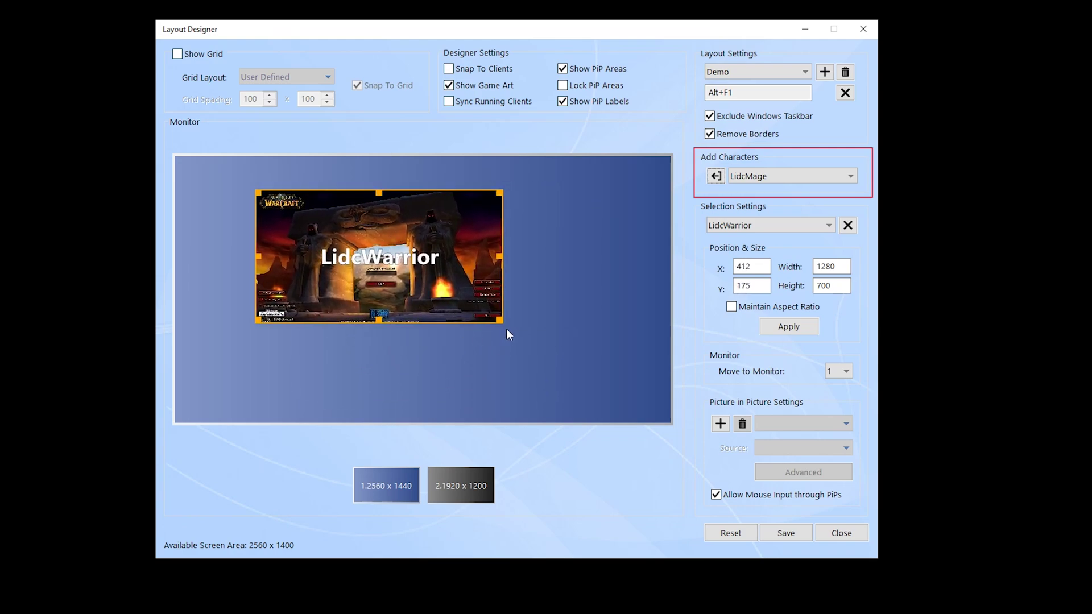
drag(501, 323, 464, 312)
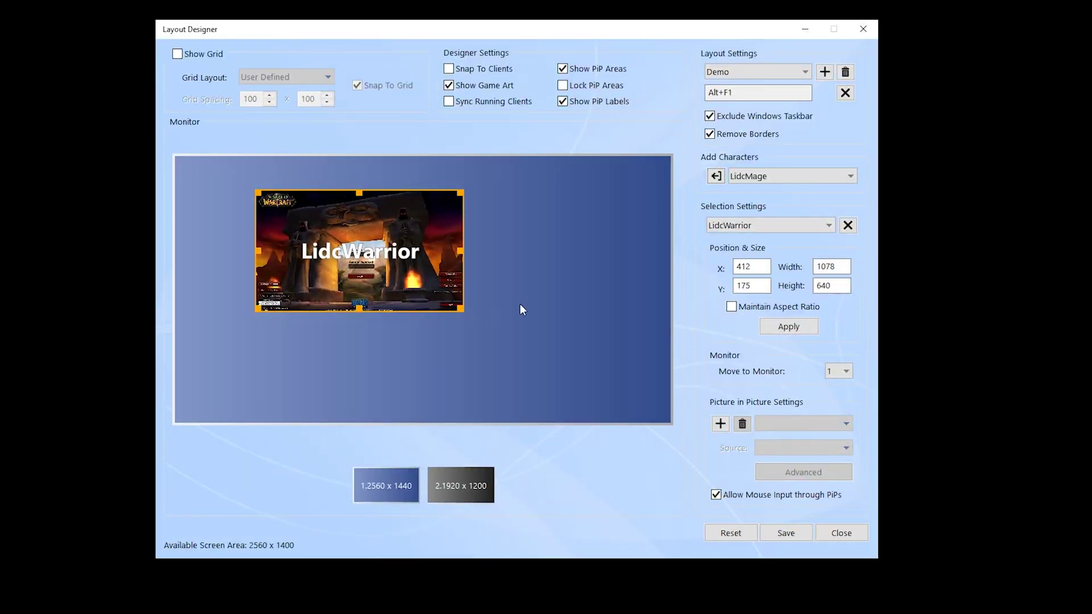
Remove the LidcWarrior window from the Demo layout
click(787, 231)
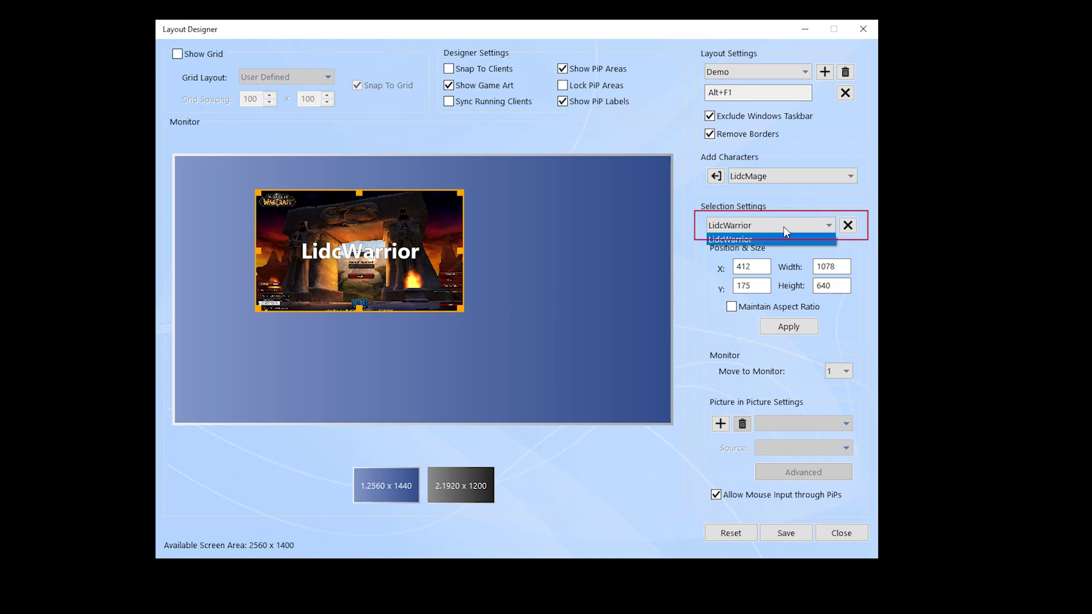
click(784, 227)
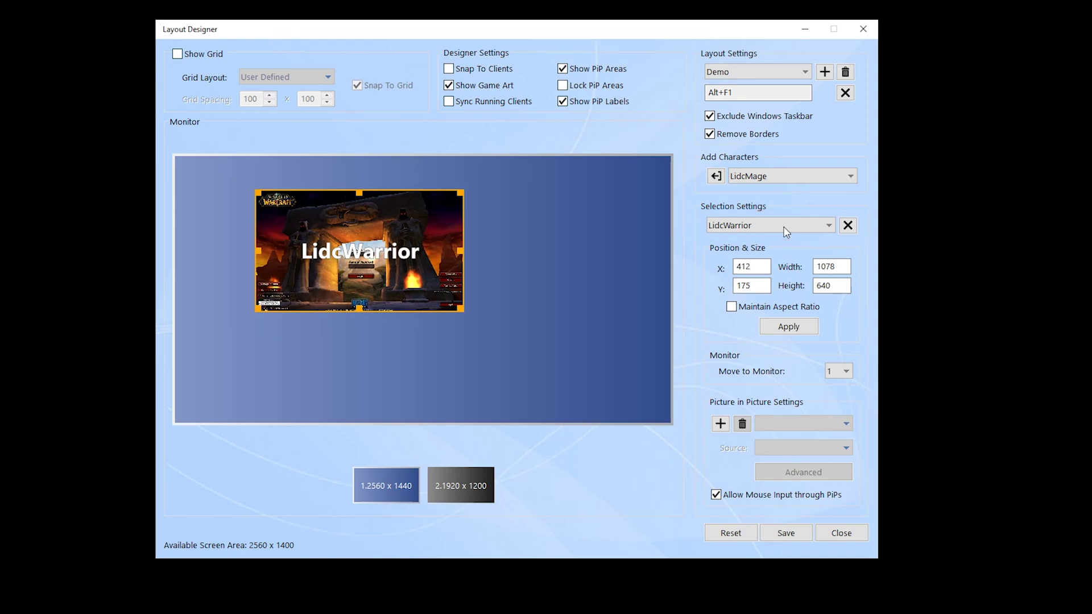
click(848, 226)
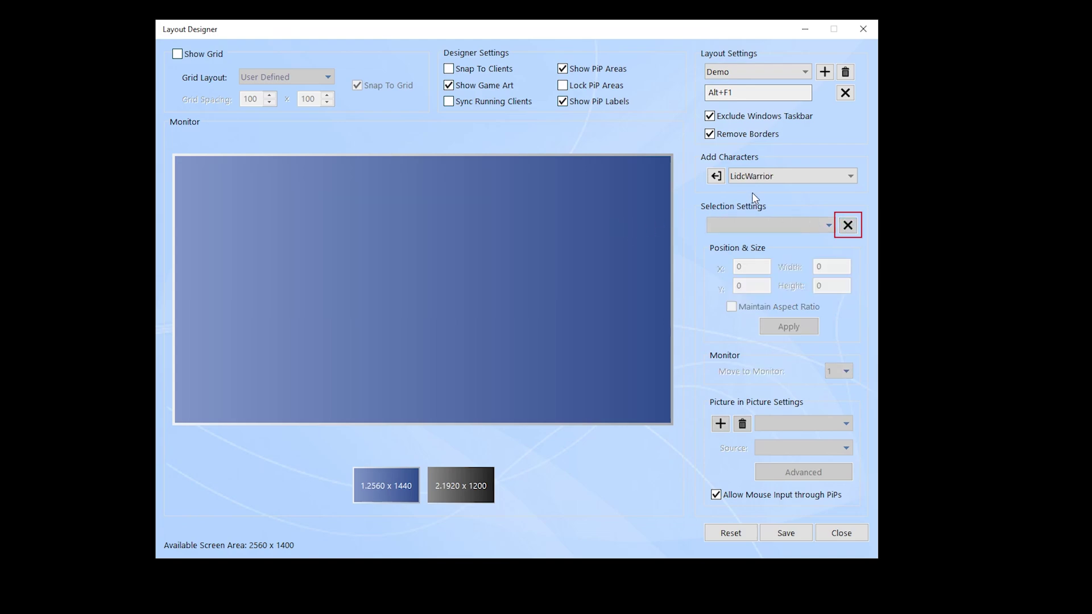
Add the LidcWarrior character to monitor 1 of the Demo layout
click(761, 176)
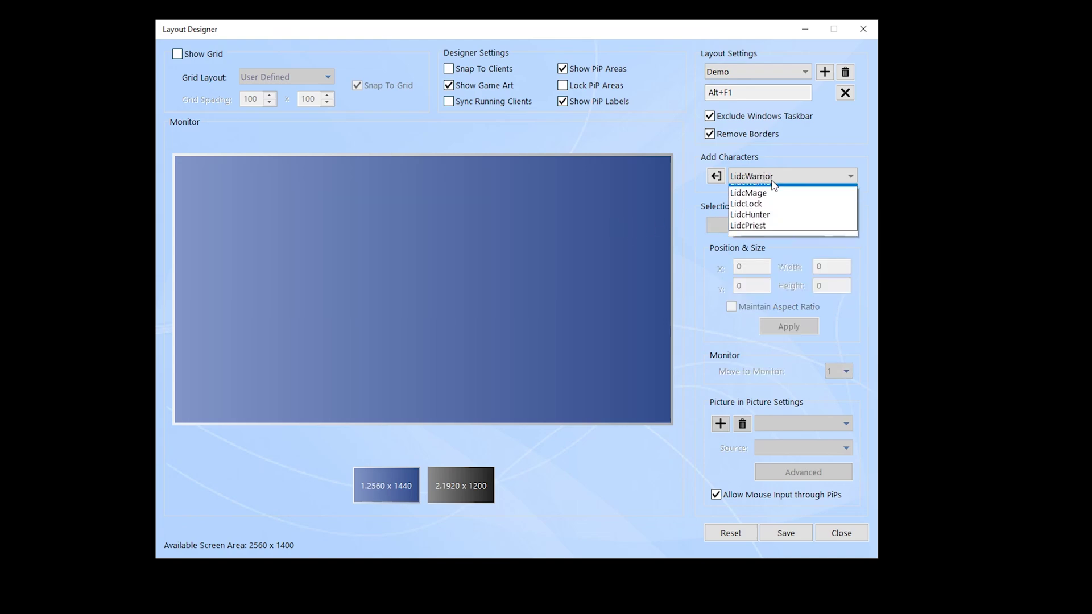
click(731, 185)
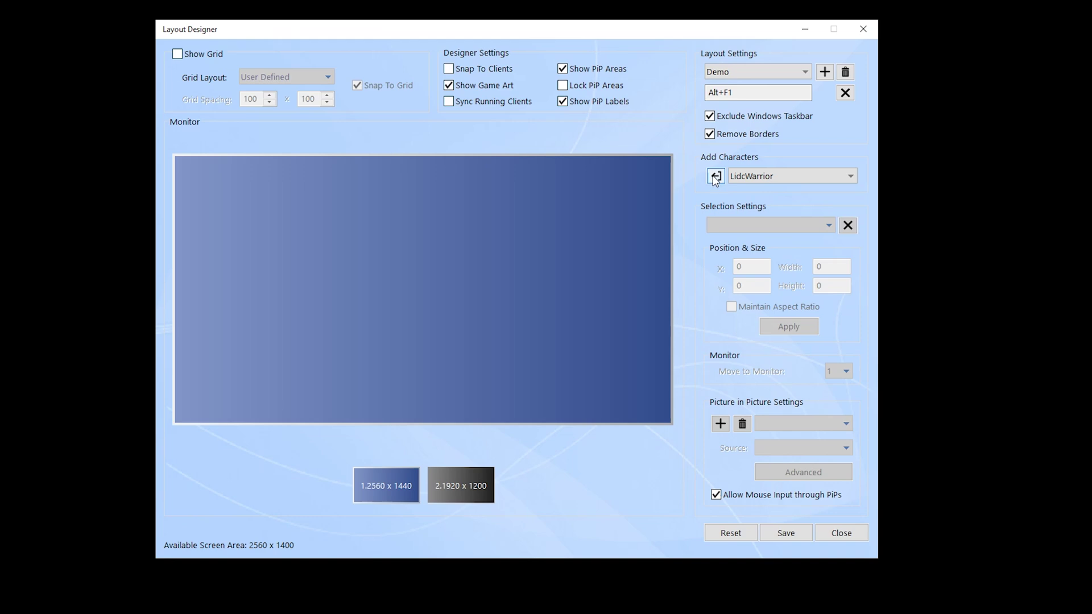
click(715, 177)
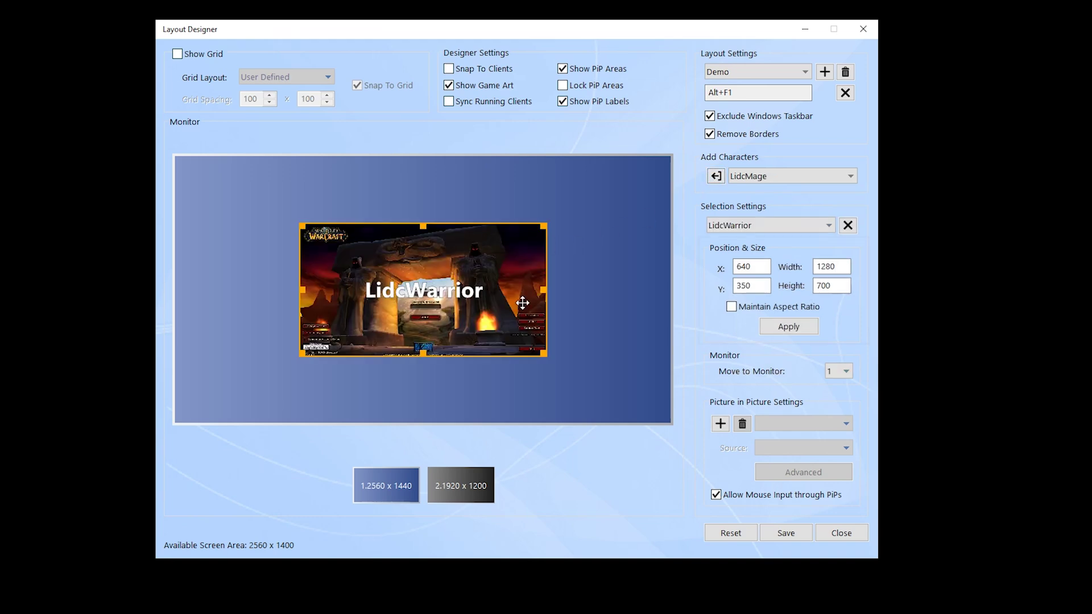
Set LidcWarrior's position to X 0, Y 0 and its size to 2560 wide by 1400 high
double_click(764, 272)
text(0)
key(Tab)
text(0)
key(Tab)
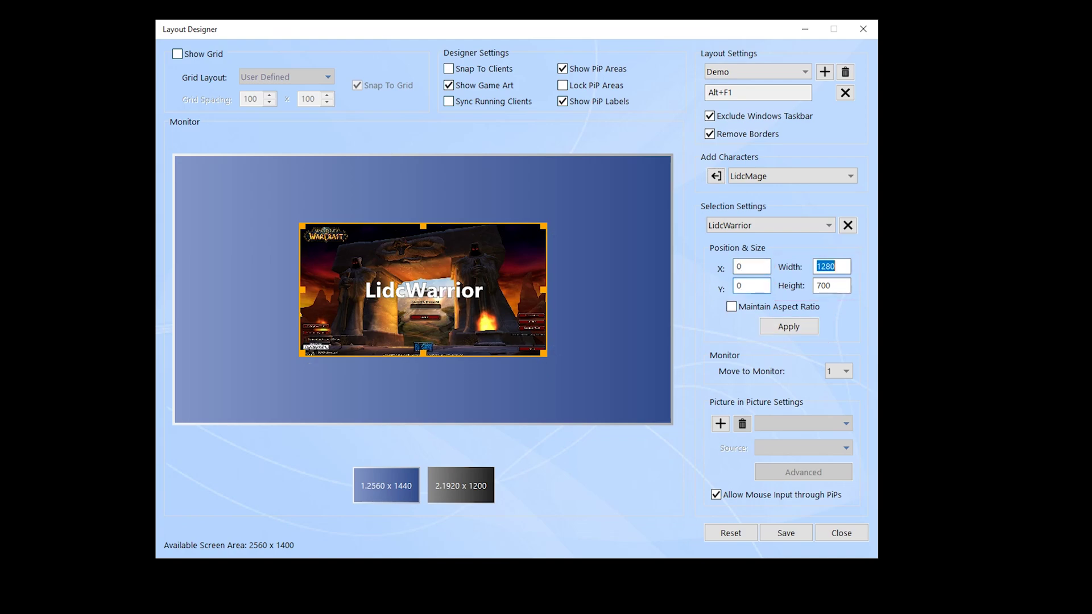
text(2560)
key(Tab)
text(1400)
key(Return)
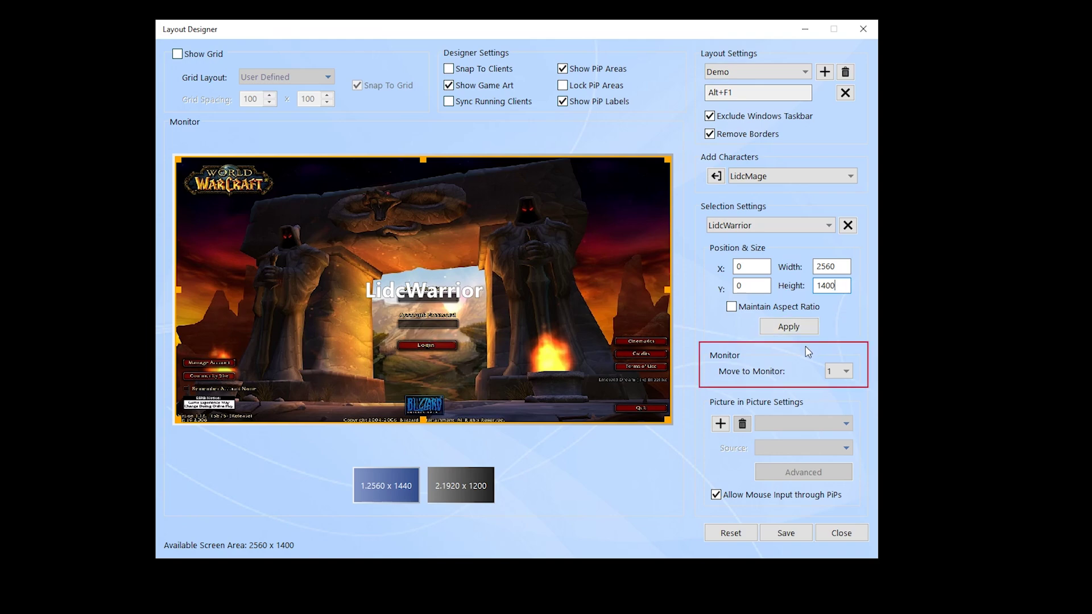
click(850, 375)
click(849, 359)
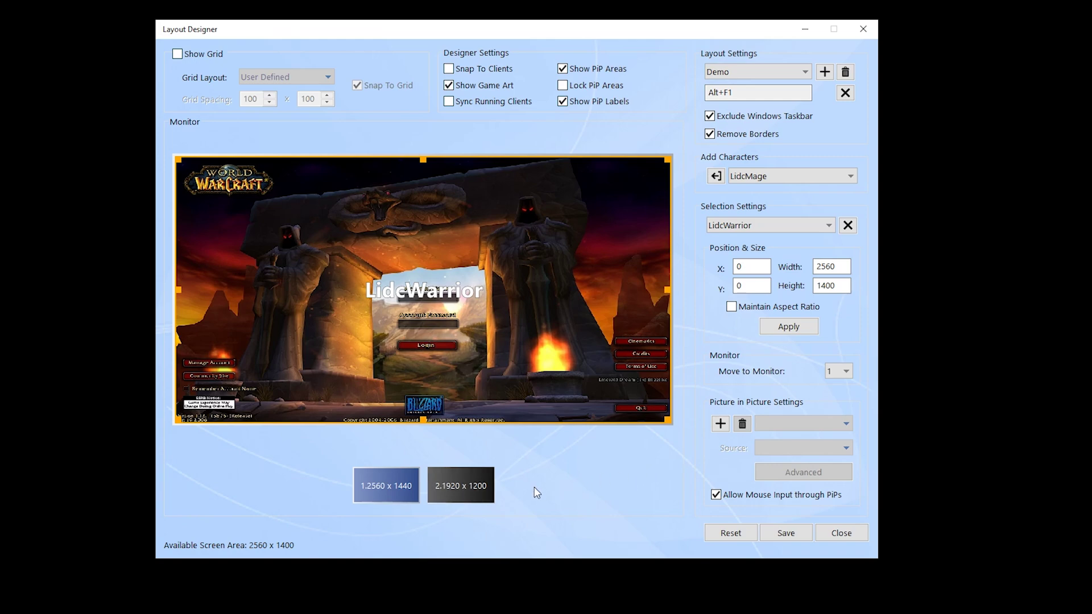
On monitor 2, add LidcMage in the upper-left quarter and LidcLock in the upper-right quarter
click(464, 492)
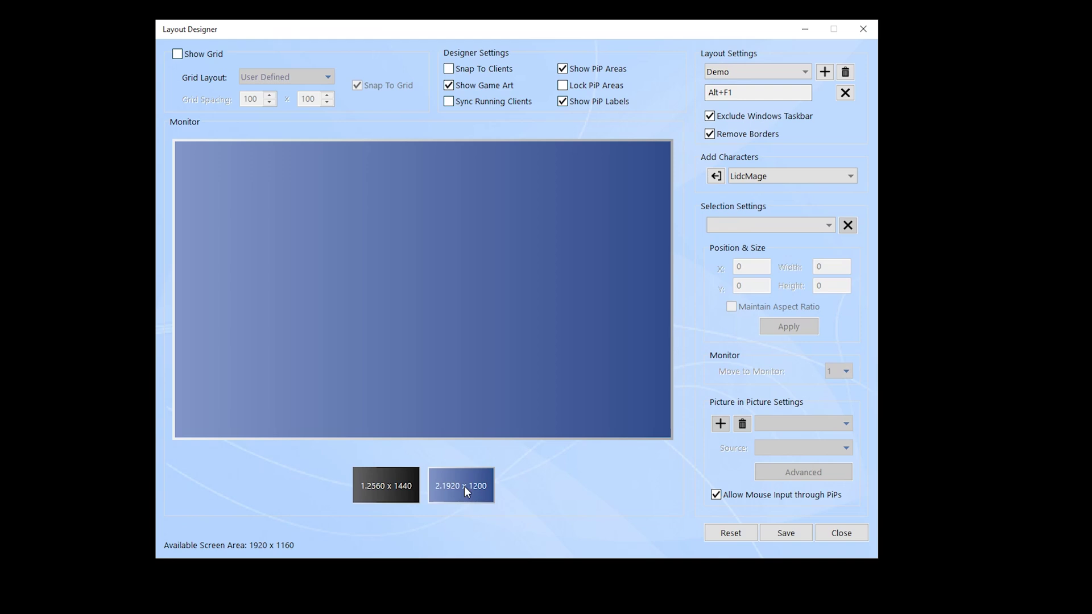
click(716, 176)
drag(443, 268, 292, 188)
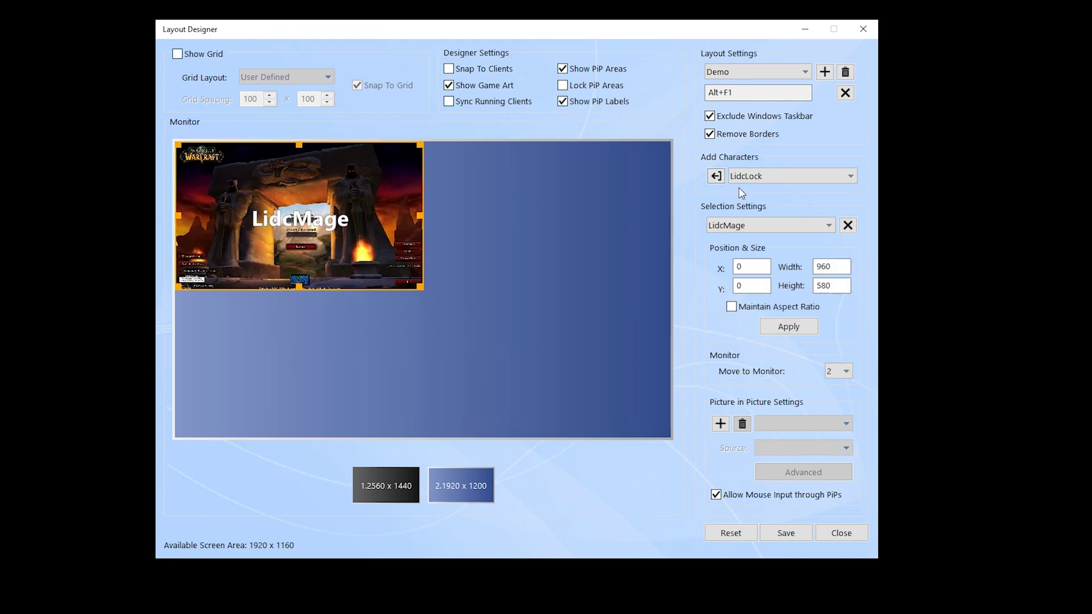
click(717, 176)
drag(464, 276, 589, 203)
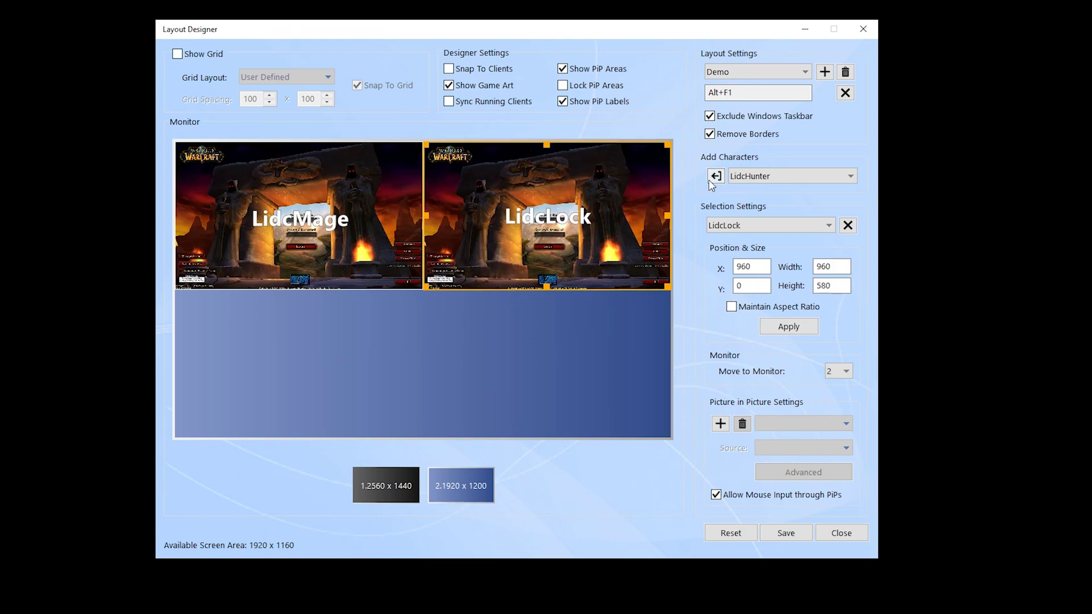
Add LidcHunter in the lower-left quarter and LidcPriest in the lower-right quarter of monitor 2
click(711, 179)
drag(481, 302, 269, 384)
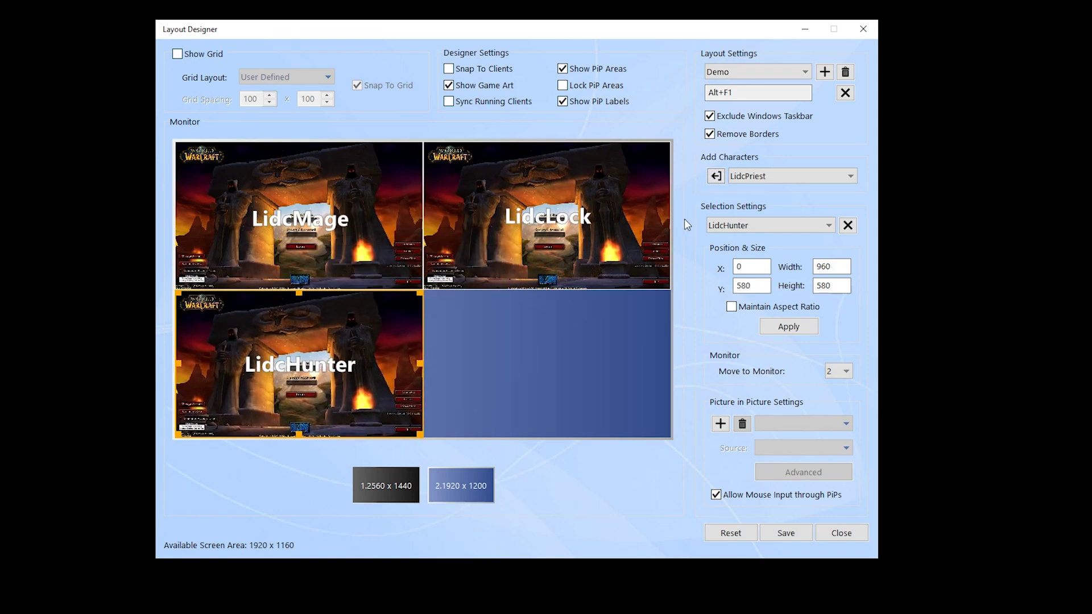
click(717, 177)
drag(471, 284, 620, 385)
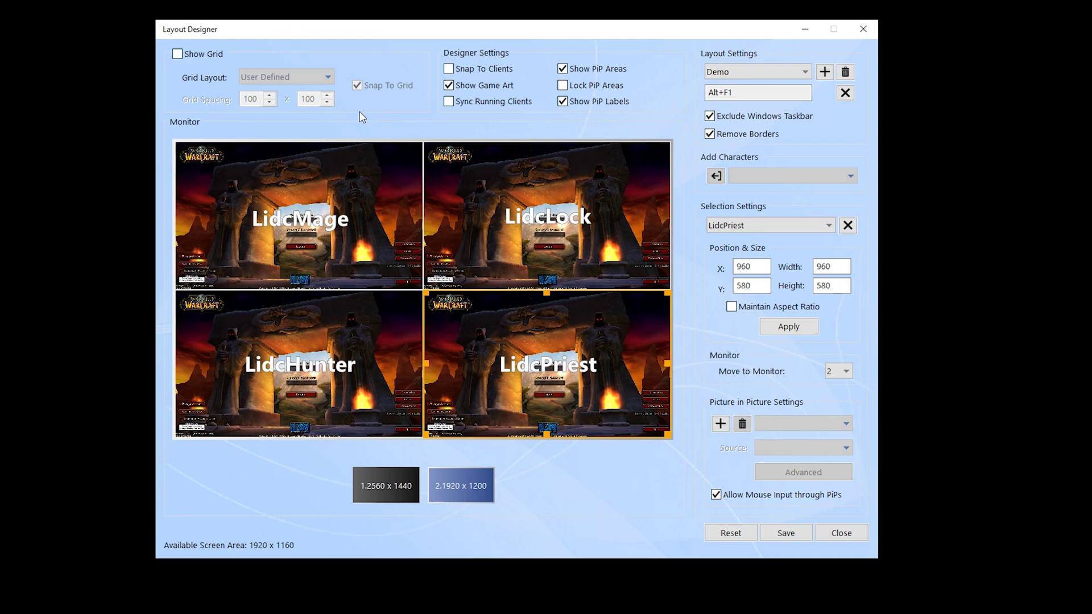
Show the designer grid and set its spacing to 300 x 300
click(193, 51)
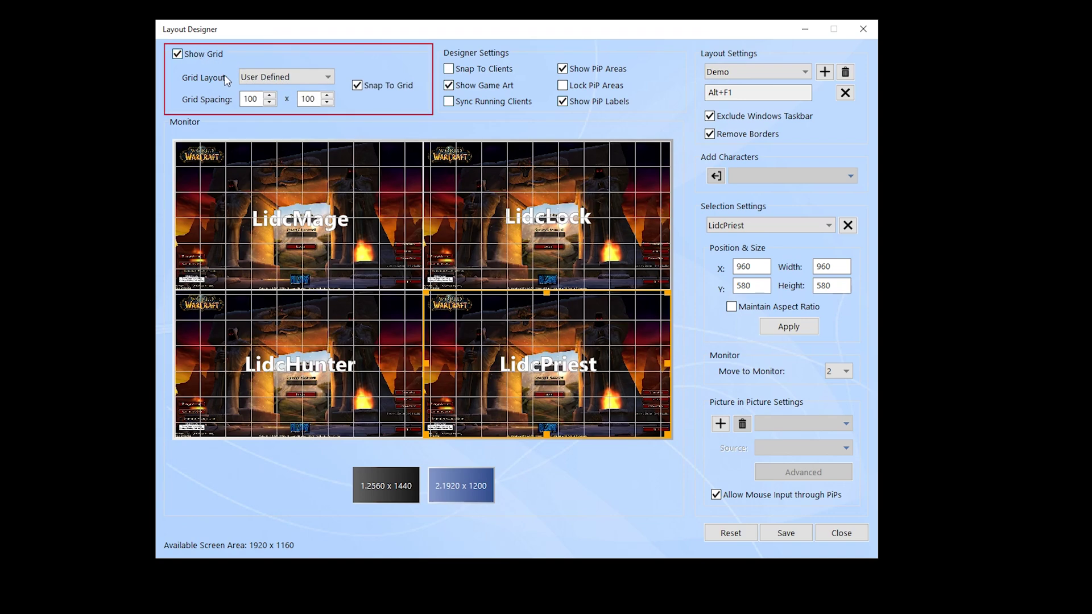
double_click(251, 99)
text(300)
key(Tab)
text(300)
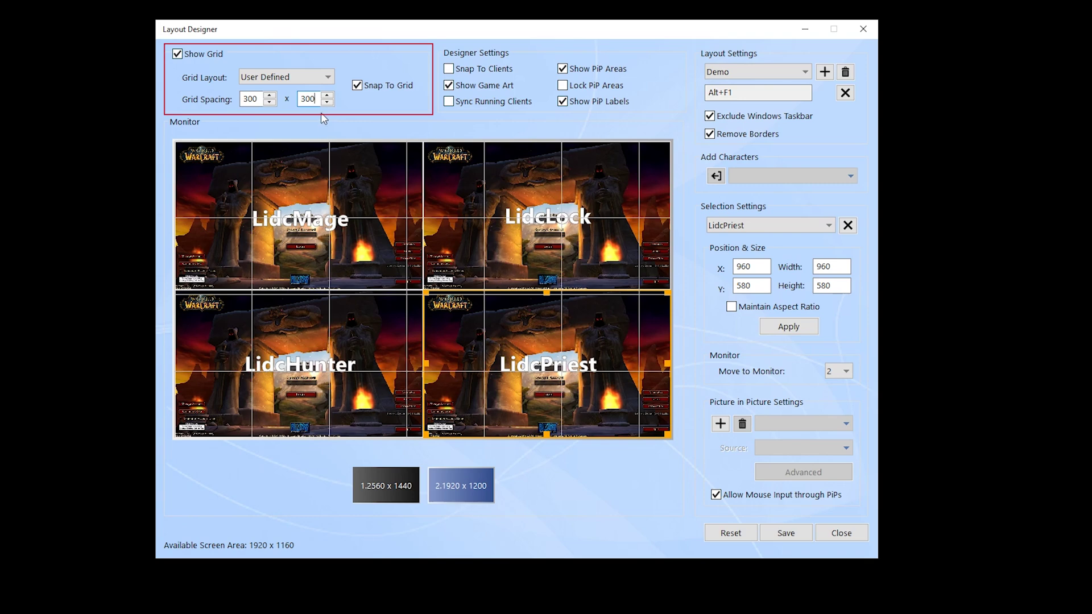
Set the grid layout to 2 by 2 and select the LidcMage window
click(325, 78)
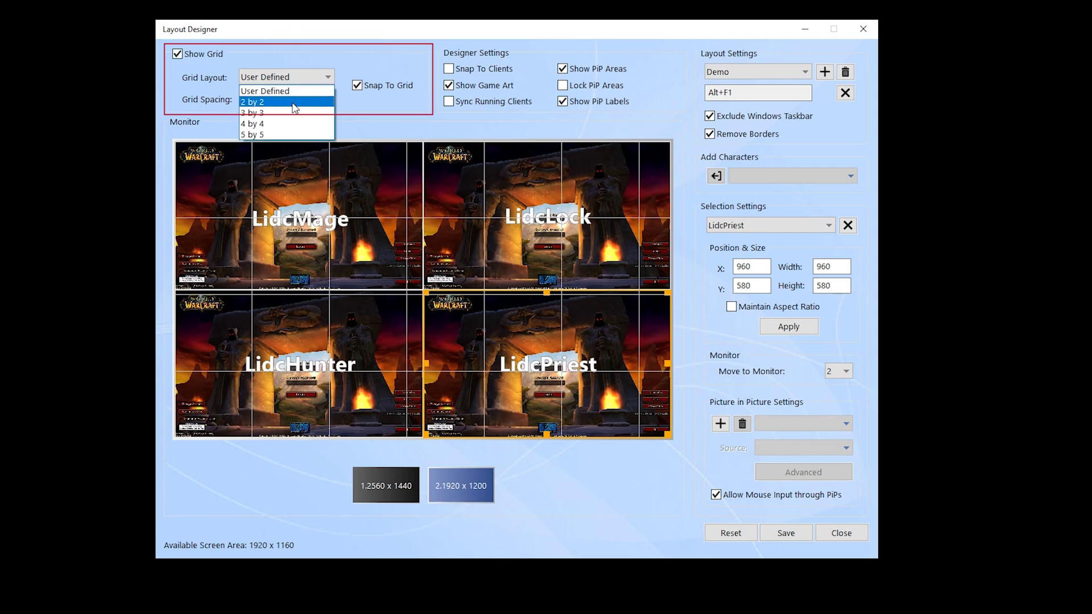
click(299, 102)
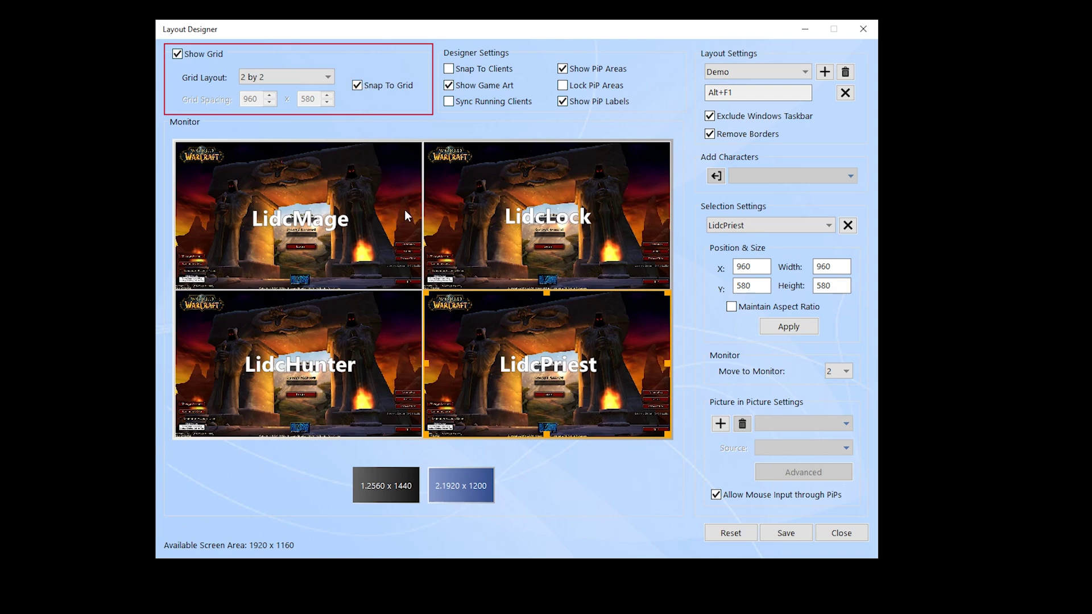
click(377, 233)
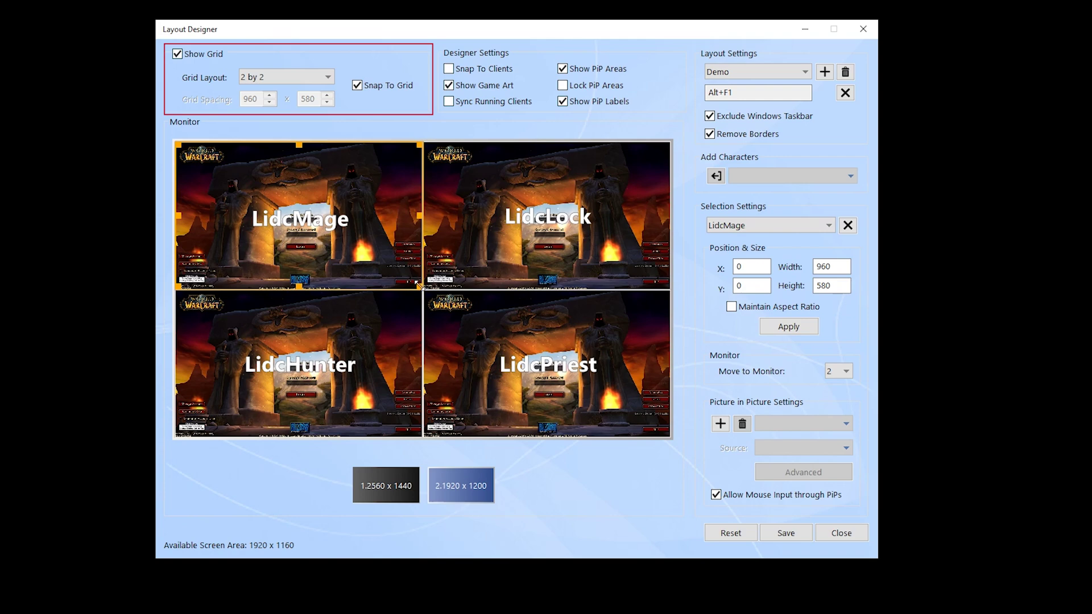
Enable Snap To Clients and fit the LidcMage window to its 960 x 580 grid cell beside the neighbouring windows
mouse_move(418, 285)
mouse_down()
mouse_move(354, 232)
mouse_move(419, 288)
mouse_up()
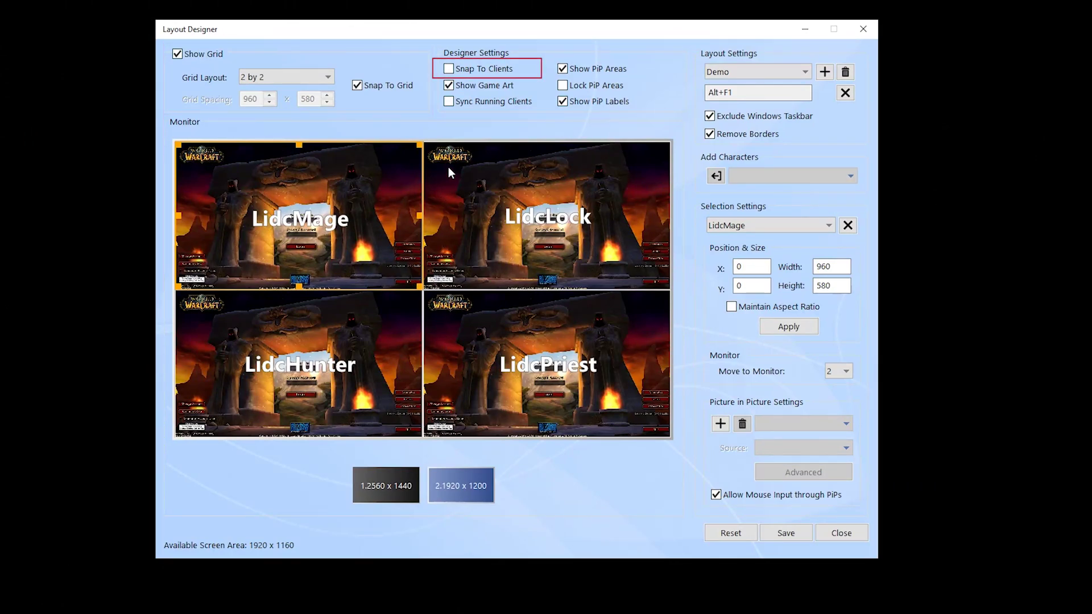
click(462, 70)
mouse_move(421, 212)
mouse_down()
mouse_move(401, 215)
mouse_move(418, 217)
mouse_up()
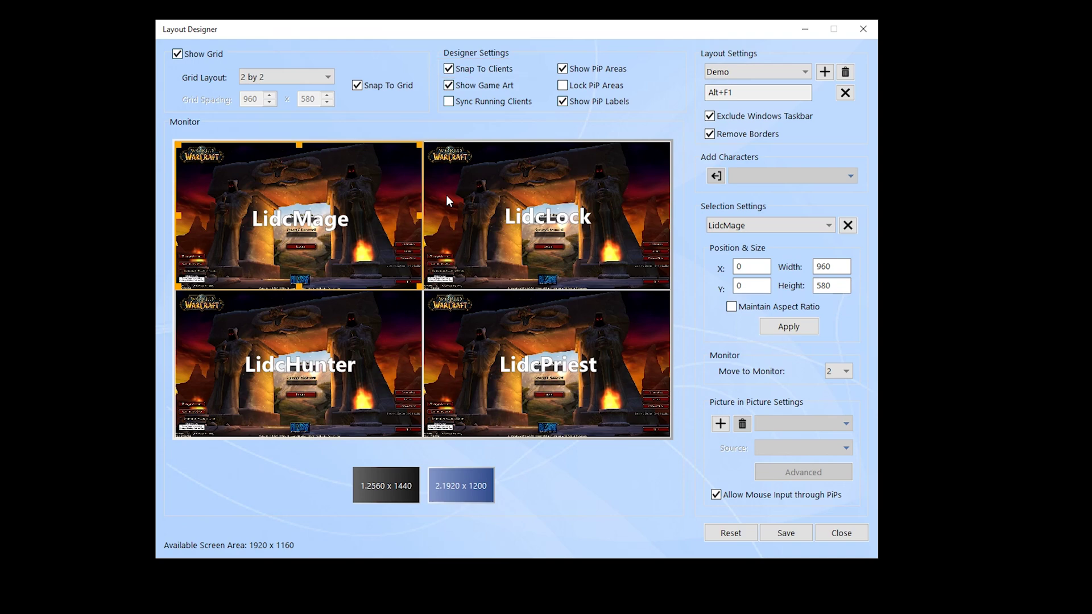
Hide the game art in the designer and show it again
click(475, 85)
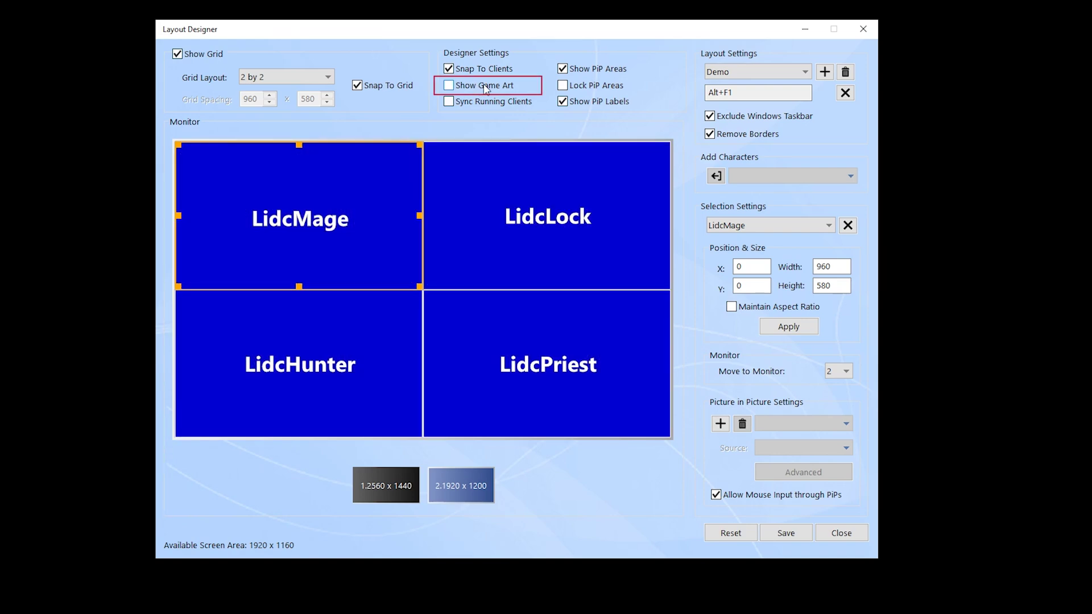
click(487, 89)
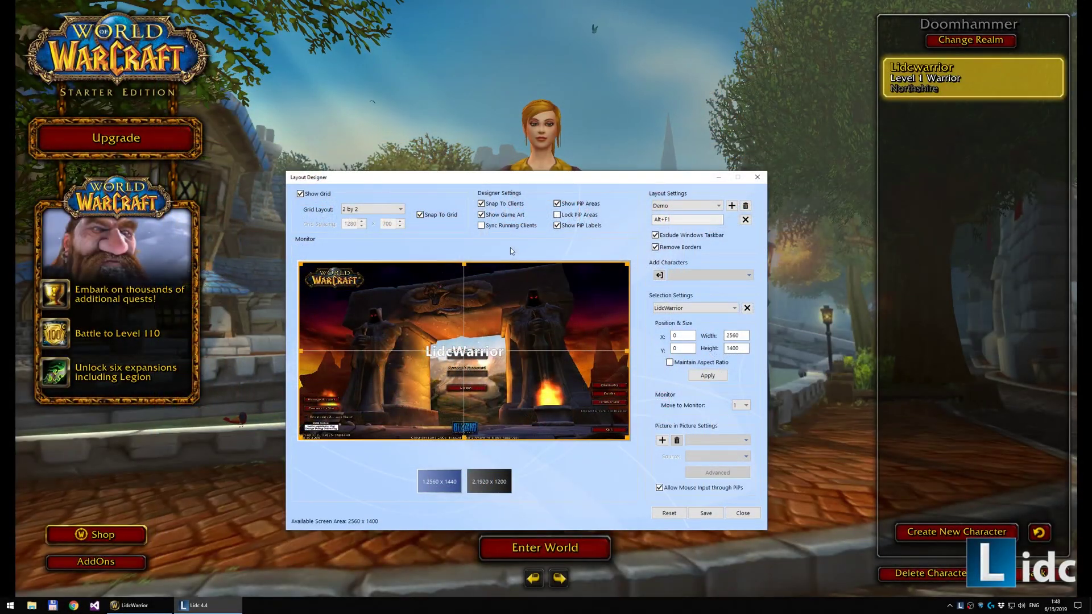
Enable Sync Running Clients, resize LidcWarrior on monitor 1 to 1280 x 700, and toggle Remove Borders off and on
click(495, 225)
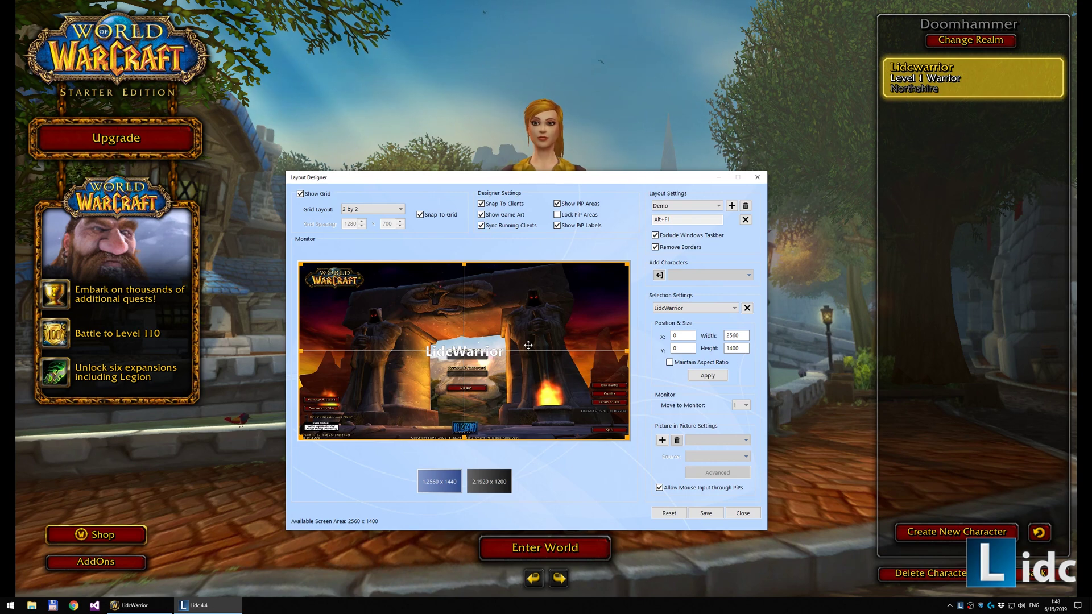
drag(628, 438, 386, 301)
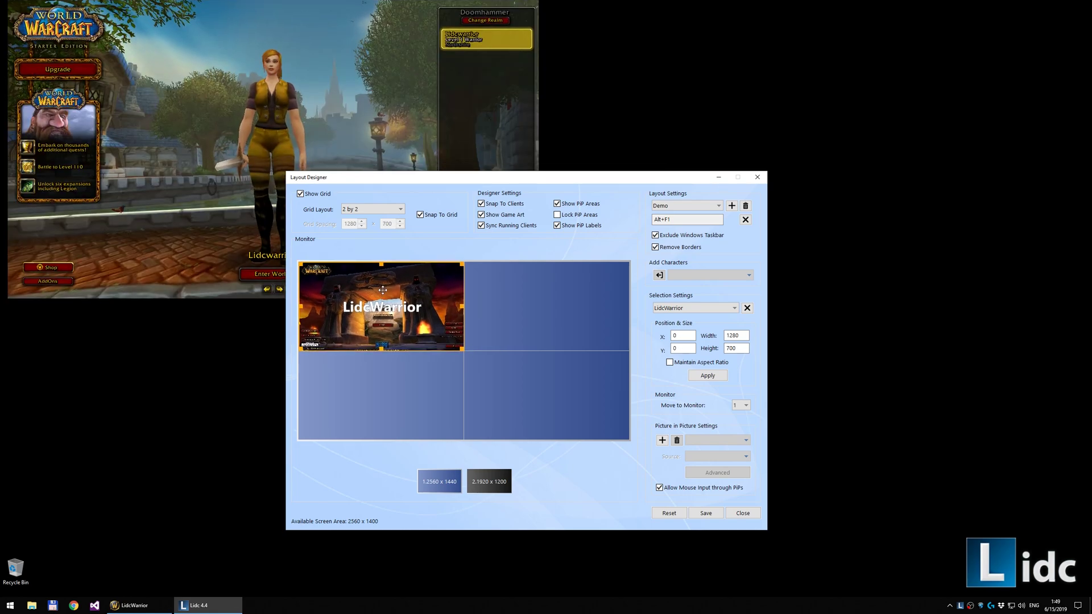
click(657, 248)
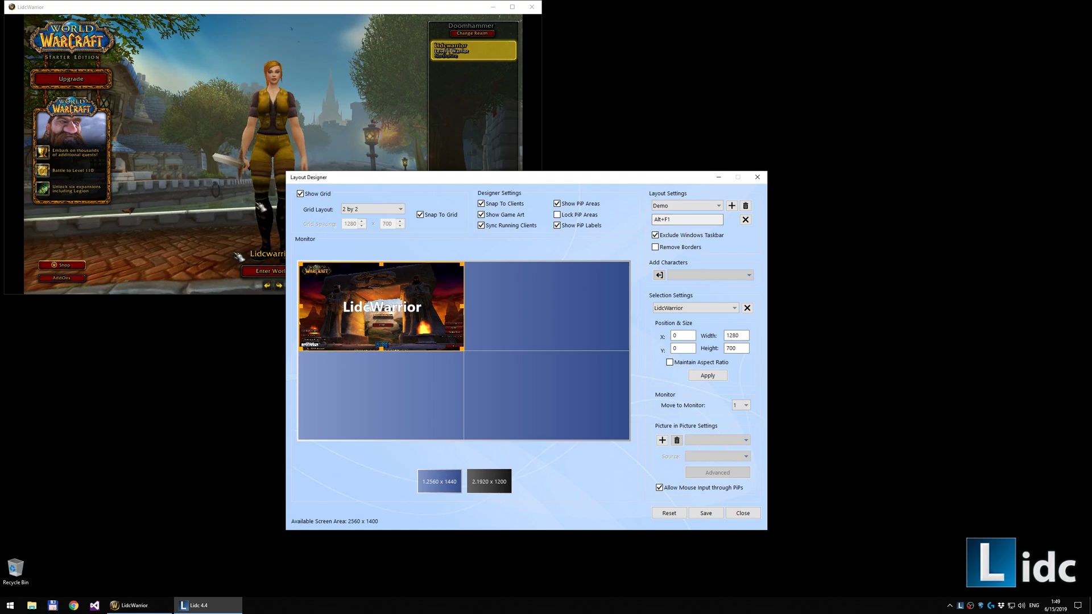
click(676, 250)
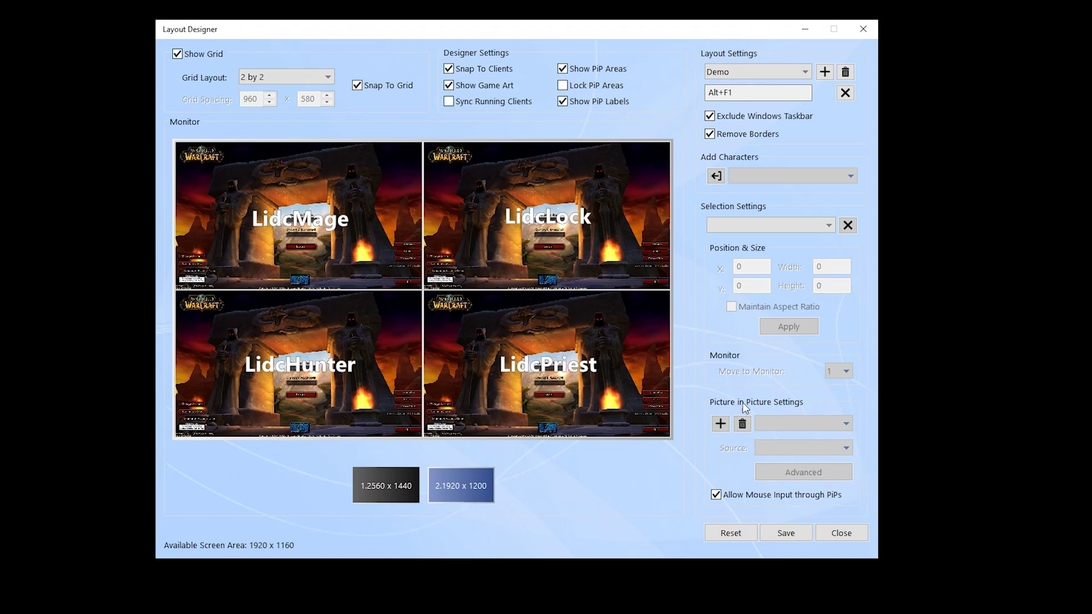
Save the Demo layout and close the Layout Designer
click(785, 535)
click(532, 323)
click(850, 534)
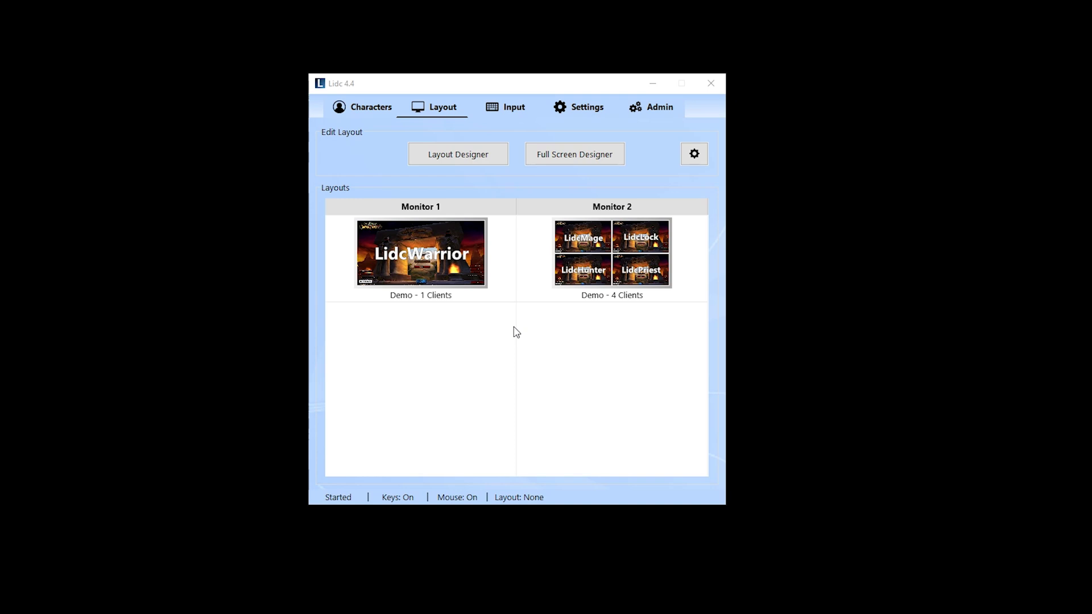
Open the Full Screen Designer and add a new layout named DemoFull
click(576, 155)
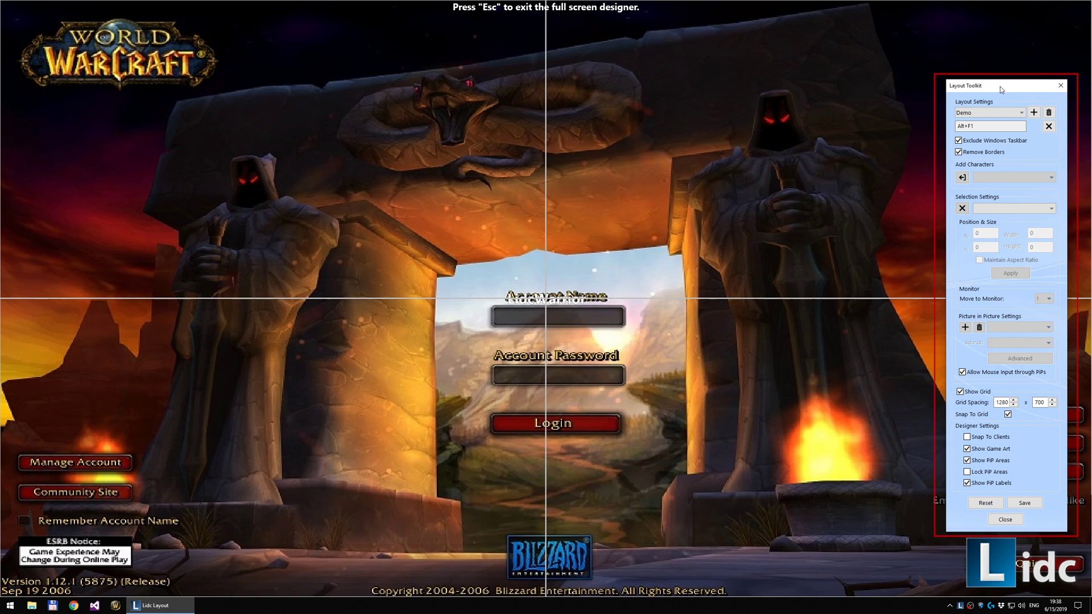
drag(1000, 86, 962, 95)
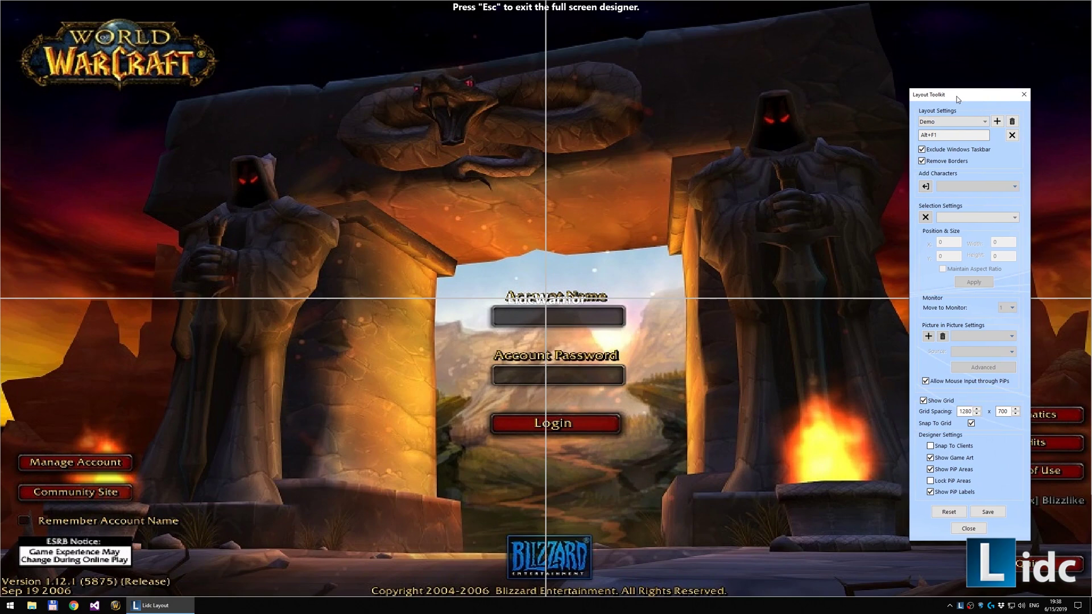
click(998, 121)
text(D)
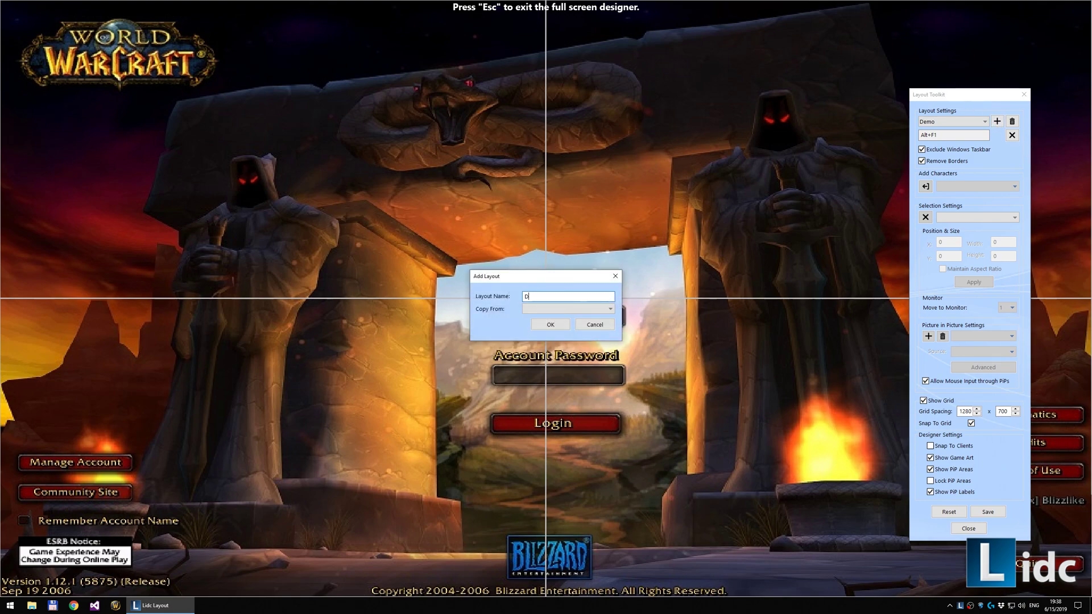
text(emoFull)
key(Return)
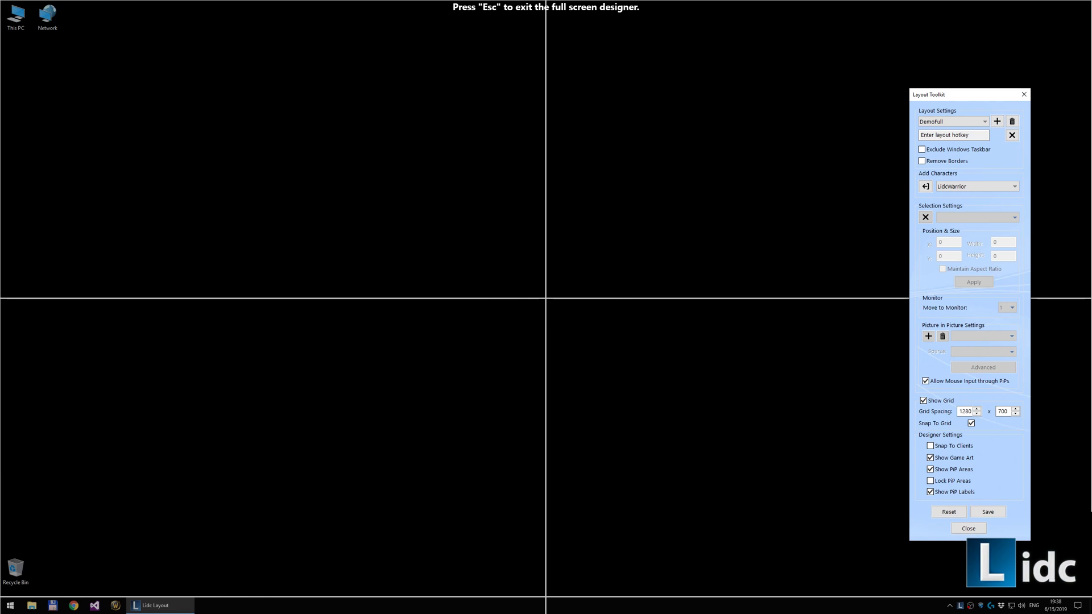
Give DemoFull the hotkey Alt+F2, exclude the Windows taskbar and remove the window borders
click(944, 135)
key(alt+F2)
click(947, 149)
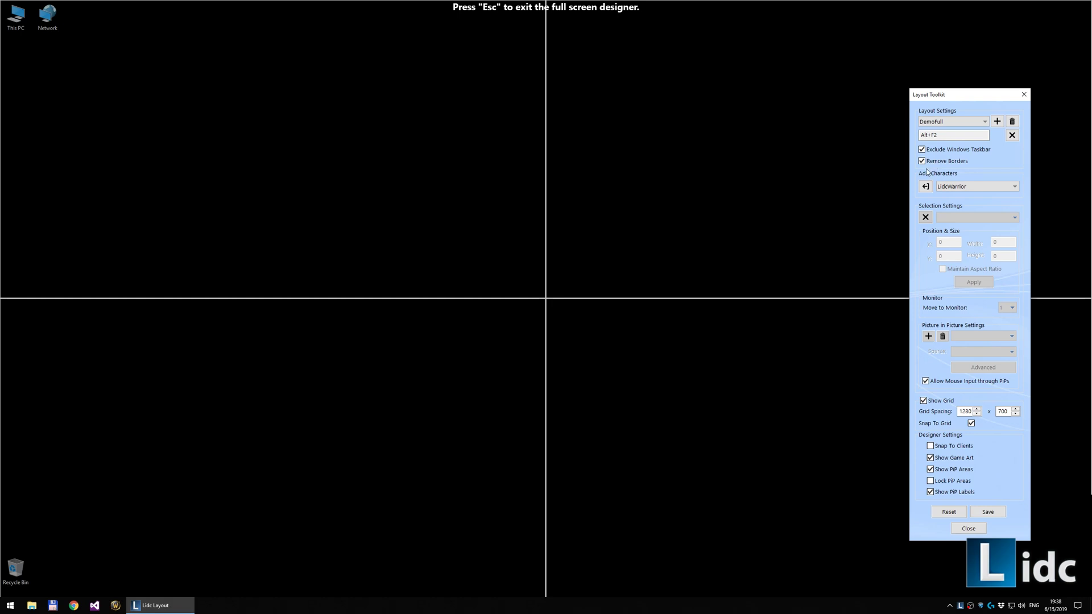
Add LidcWarrior to the layout and shrink it to about 676 x 414 in the monitor's upper-left area
click(925, 186)
drag(629, 265, 451, 152)
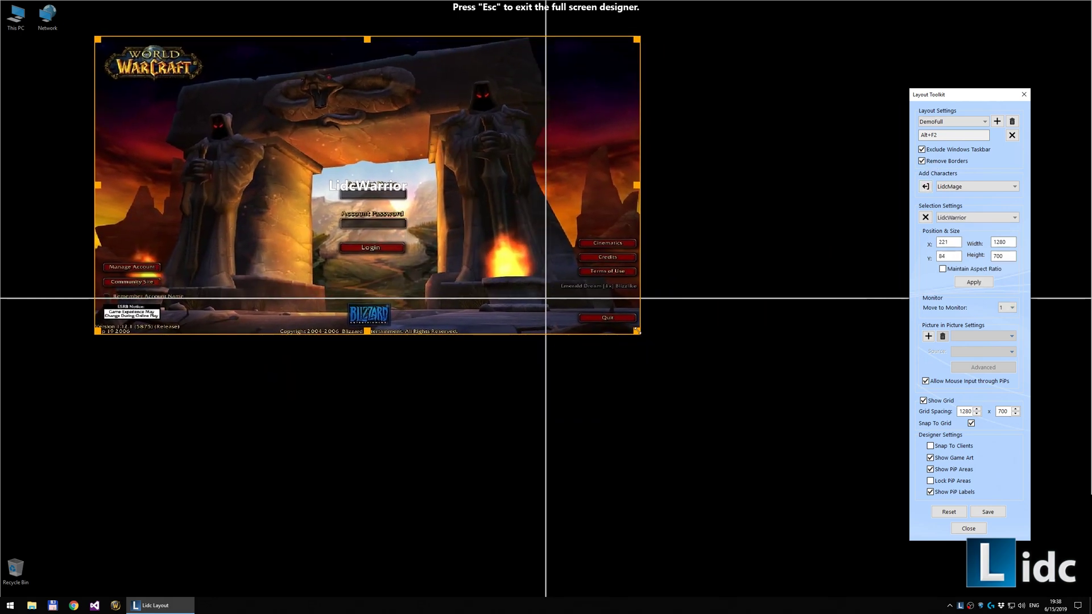
drag(643, 334, 366, 220)
drag(270, 134, 249, 144)
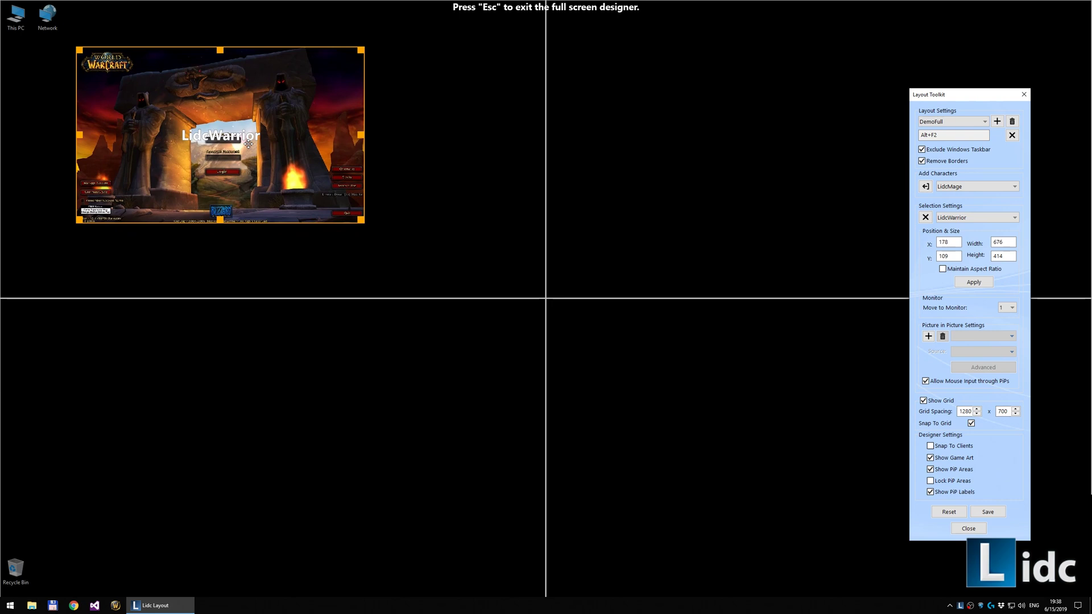
Set the grid spacing to 640 x 350
double_click(978, 409)
text(640)
key(Tab)
text(35)
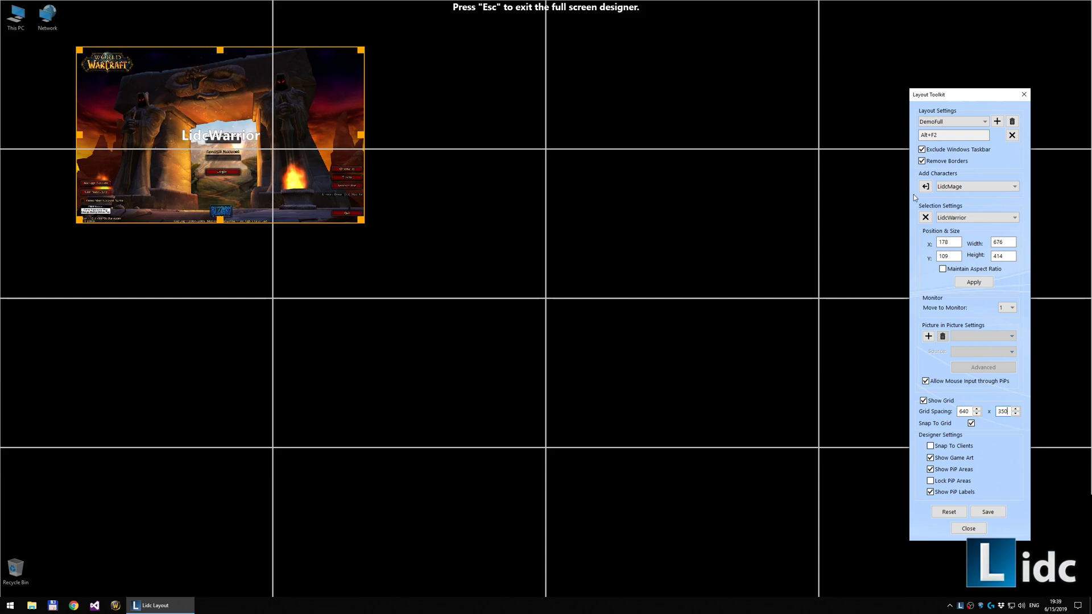
Add LidcMage and fit it to the upper-right grid cell at X 1920, Y 0, sized 640 x 350
click(926, 187)
drag(754, 182, 1025, 78)
drag(546, 300, 814, 147)
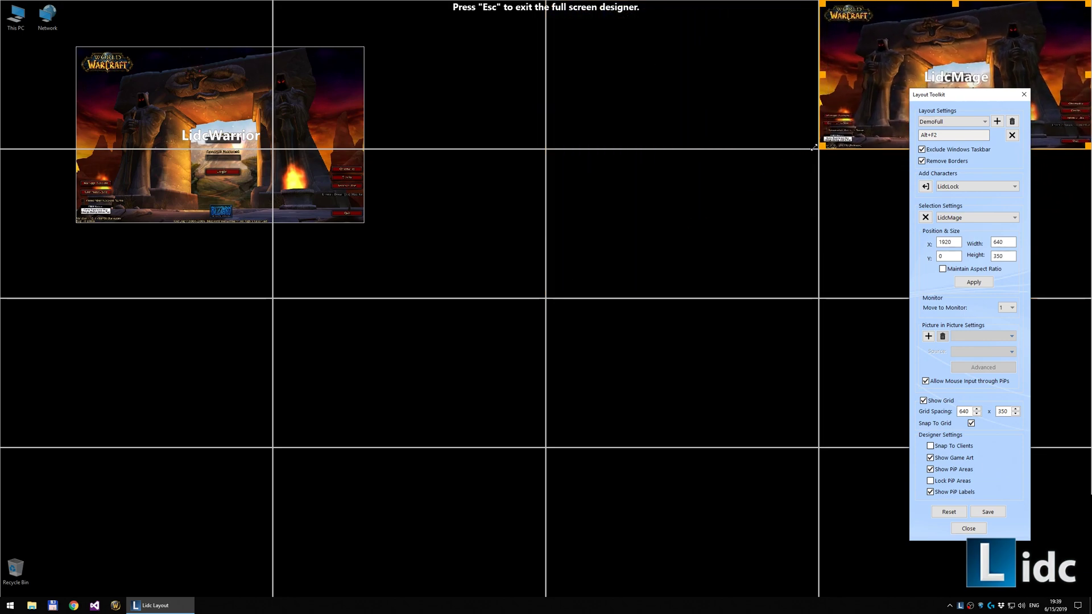
Add LidcLock and fit it to the single grid cell directly below LidcMage
click(926, 187)
drag(977, 95, 356, 114)
drag(761, 178, 961, 212)
drag(1016, 186, 1087, 152)
drag(502, 477, 820, 299)
Add LidcHunter and fit it to the single grid cell directly below LidcLock
click(306, 204)
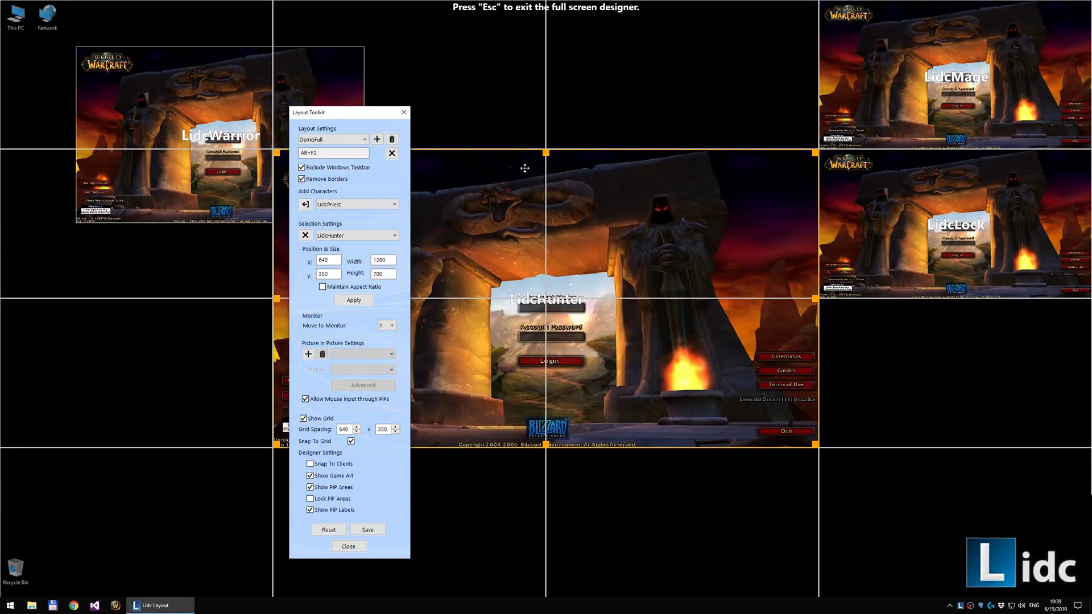
drag(737, 243, 822, 273)
drag(904, 479, 1087, 447)
drag(360, 112, 264, 114)
drag(364, 184, 822, 301)
Add LidcPriest and fit it to the lower-right grid cell below LidcHunter
click(210, 205)
drag(642, 245, 913, 394)
drag(549, 303, 821, 450)
Enlarge LidcWarrior to 1920 x 1050 at X 0, Y 350, filling the grid beside the four smaller windows
drag(238, 116, 958, 100)
drag(260, 100, 815, 154)
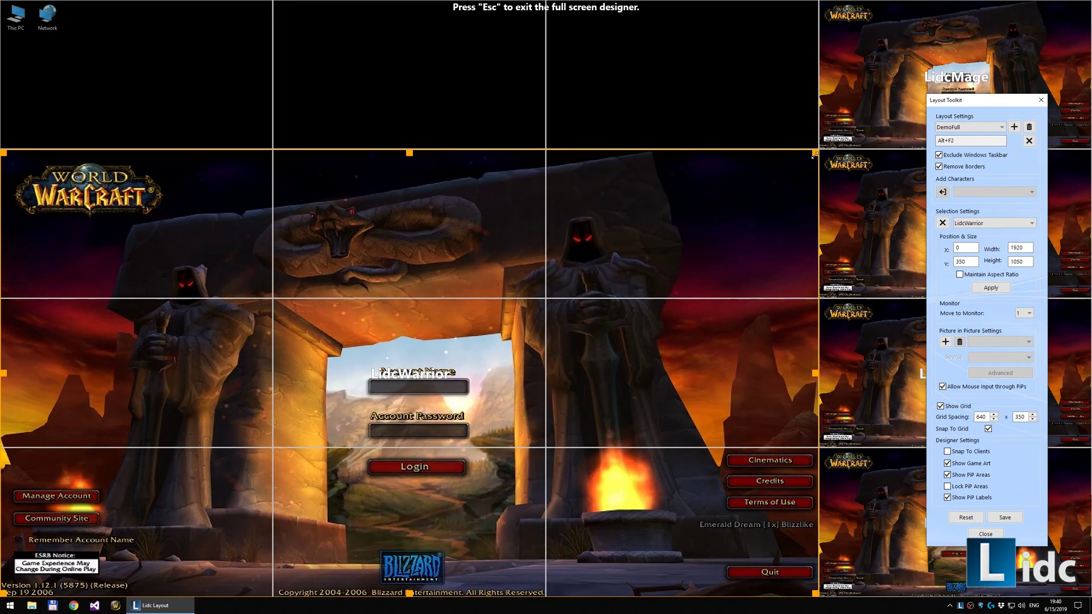
click(647, 135)
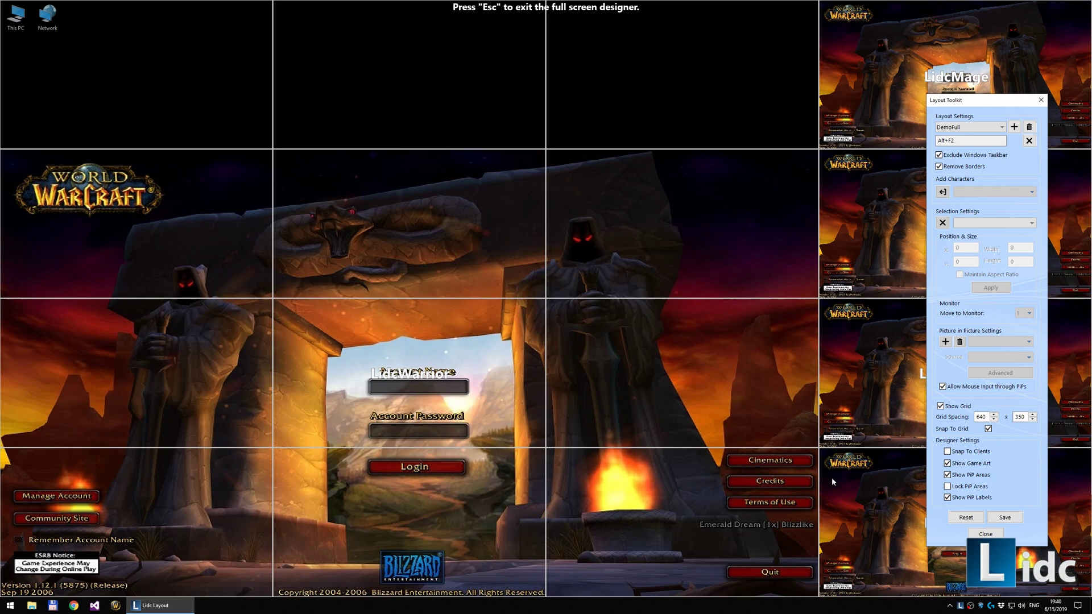
Save the DemoFull layout and close the Full Screen Designer
click(1005, 518)
click(578, 322)
click(990, 535)
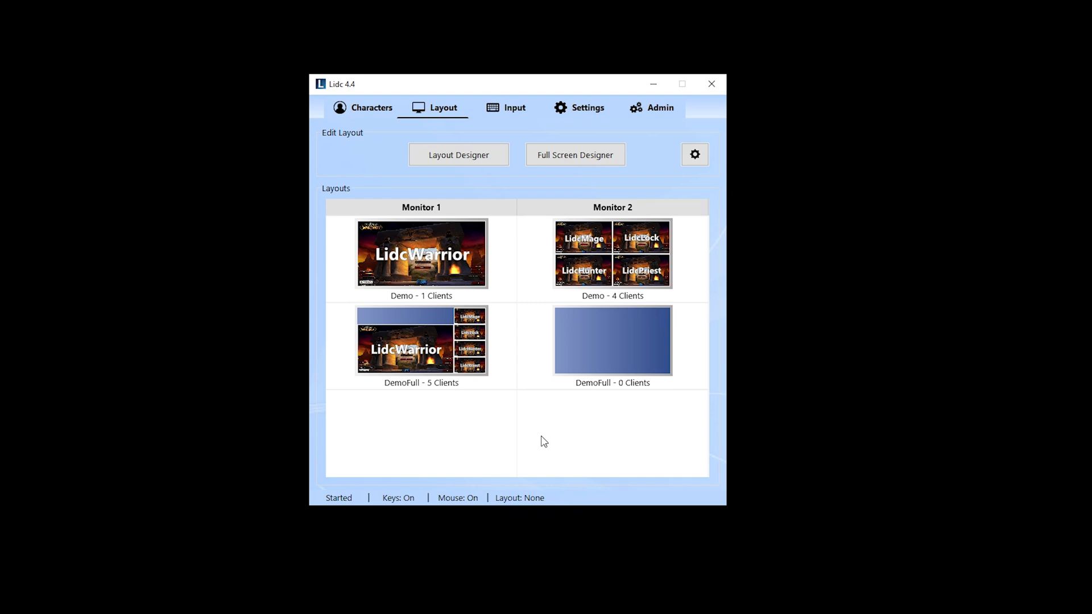
Activate the Demo layout from the layout list, and change the active layout to DemoFull from the Characters page
click(521, 267)
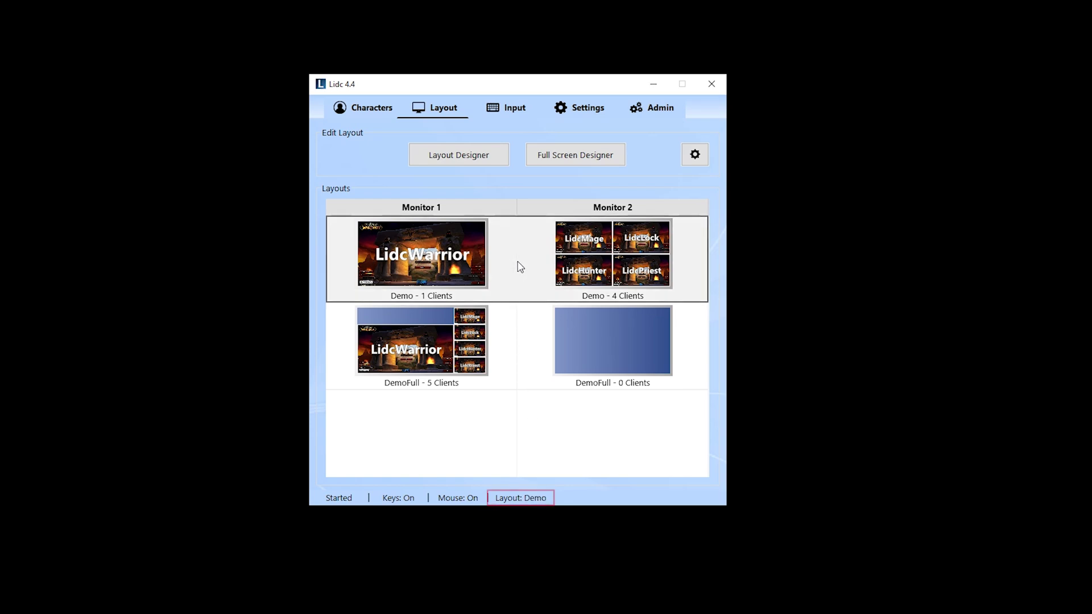
click(380, 115)
click(701, 420)
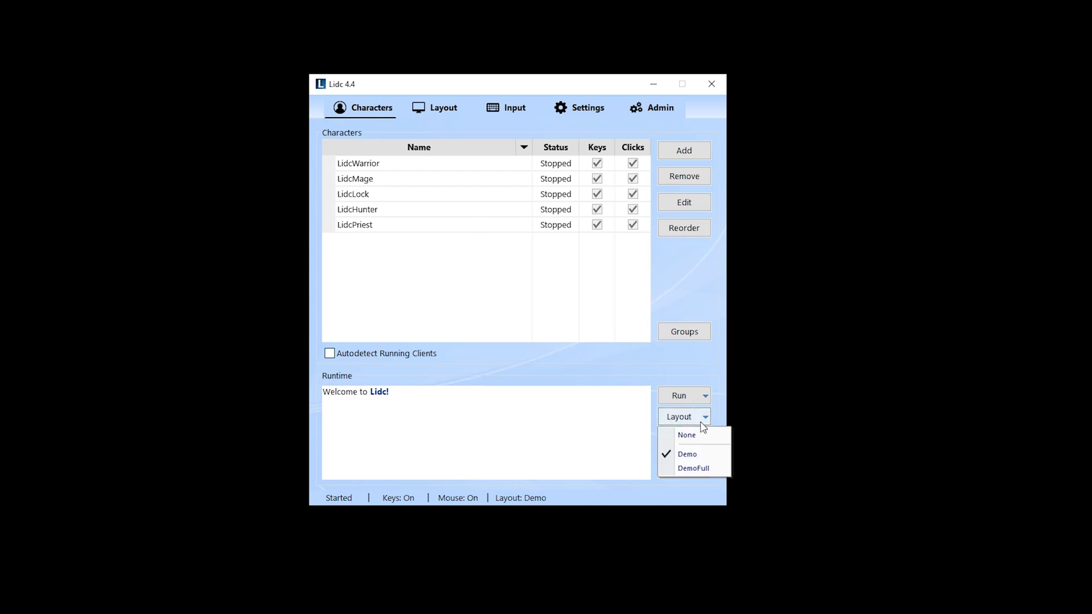
click(707, 470)
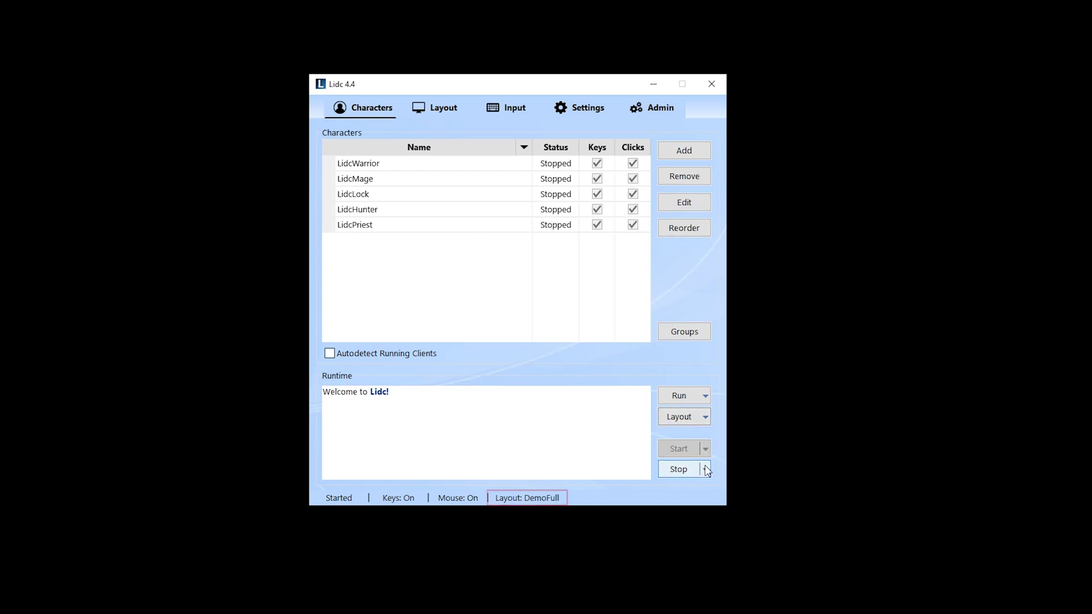
click(703, 420)
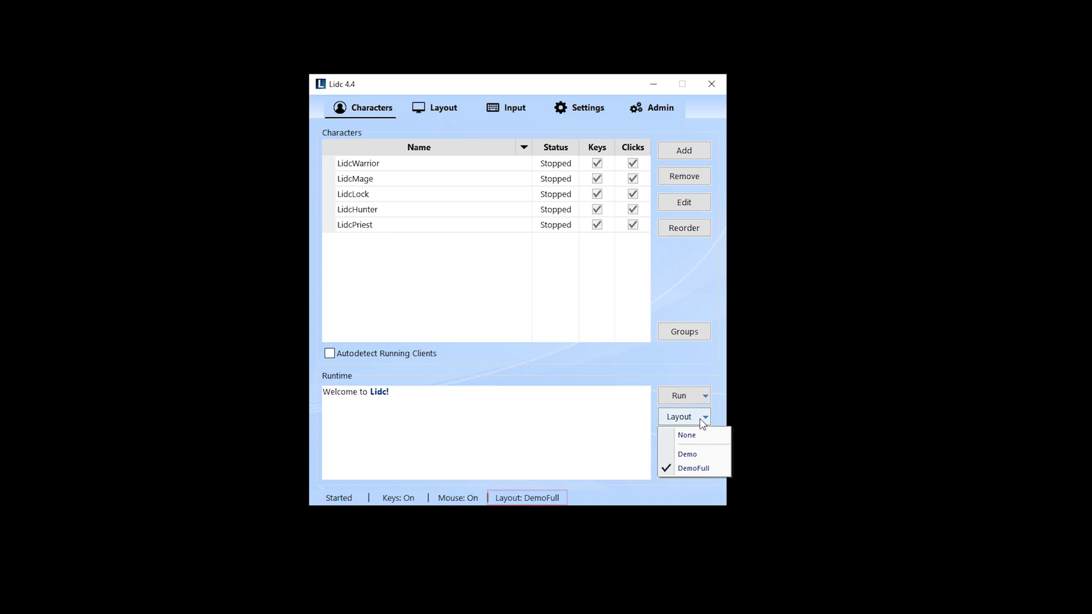
click(703, 418)
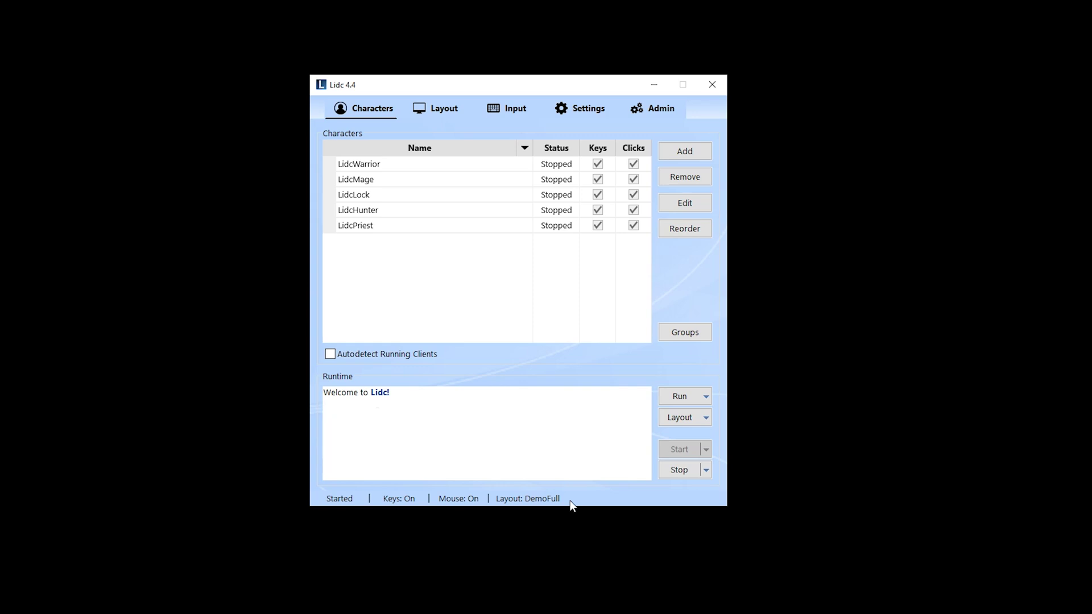
Run all five characters with the DemoFull layout
click(680, 398)
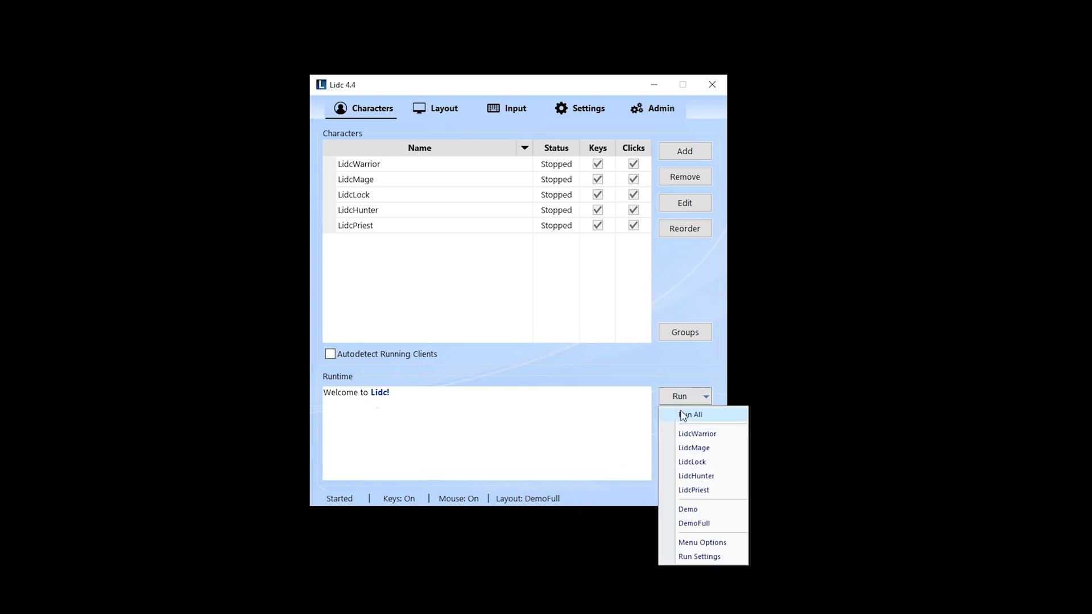
click(683, 416)
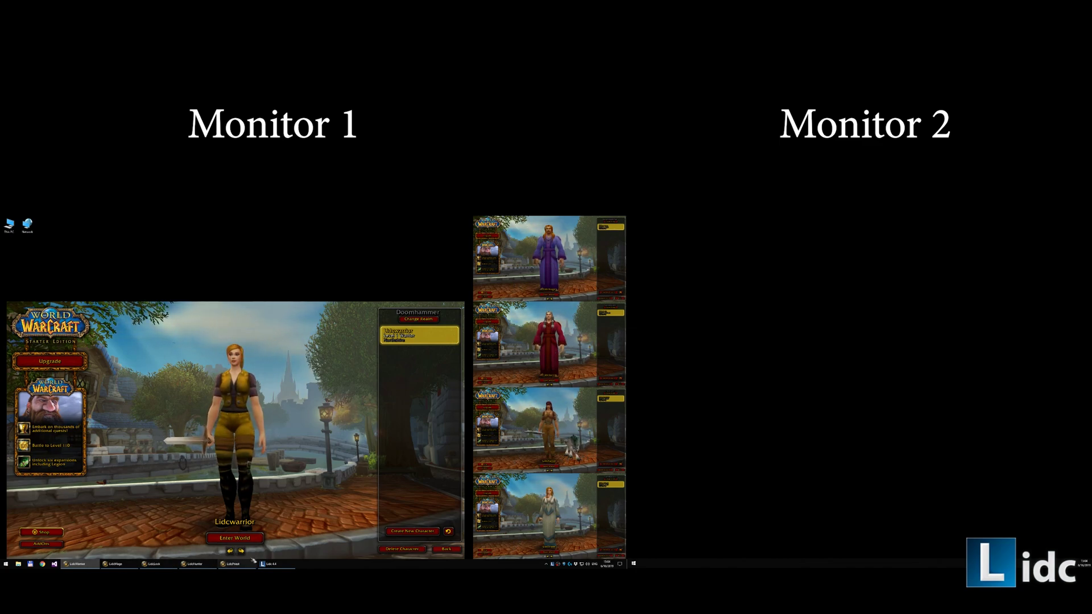
Bring up the Lidc window and apply the Demo layout to the running clients
click(273, 565)
click(372, 468)
click(370, 482)
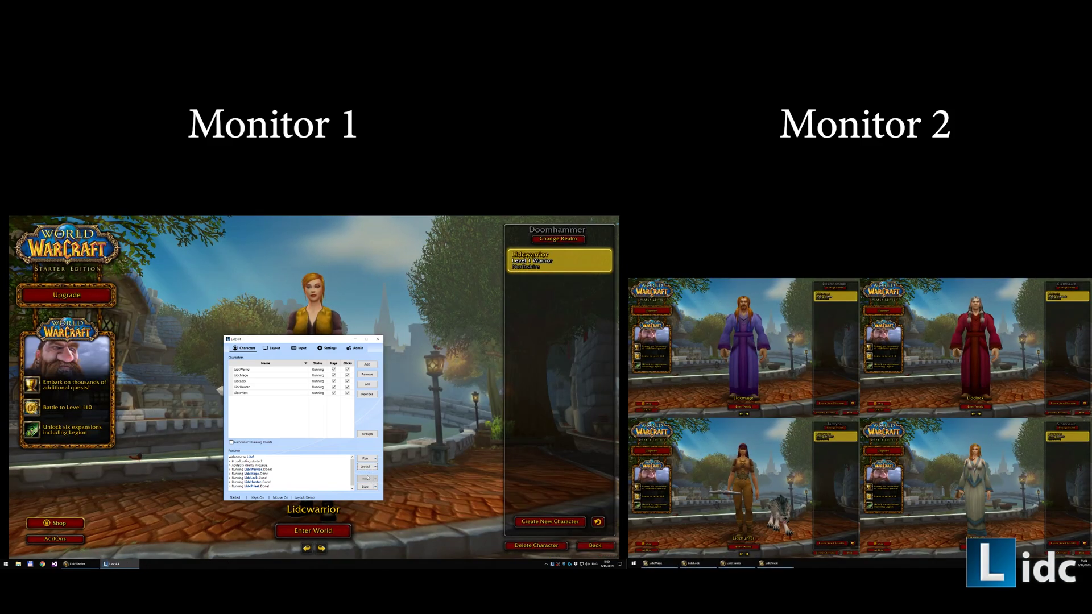
Switch the running clients back to the DemoFull layout and close the Lidc window
click(373, 468)
click(374, 487)
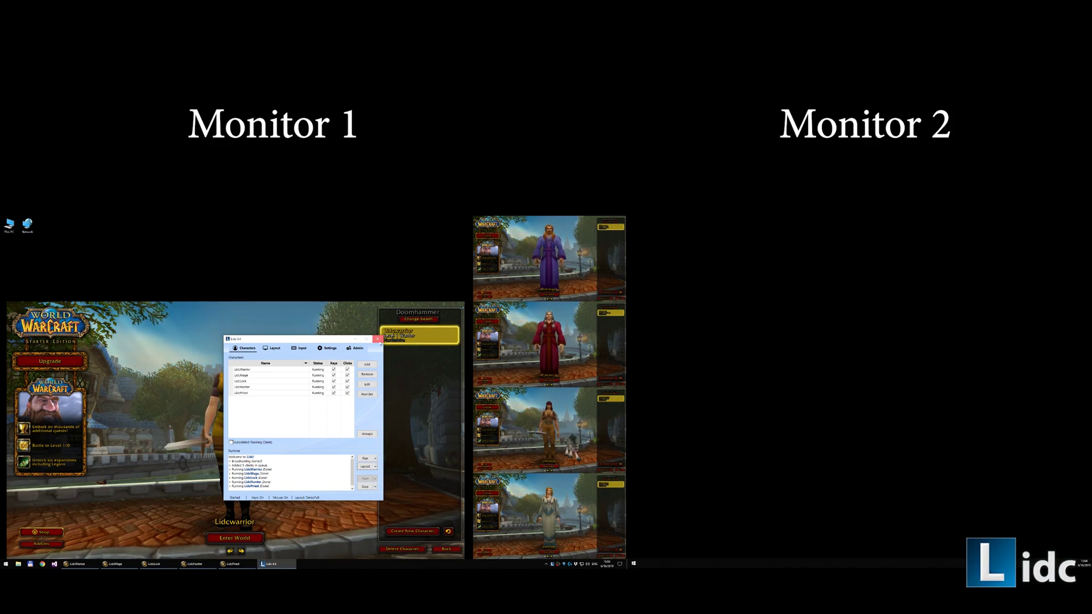
click(377, 340)
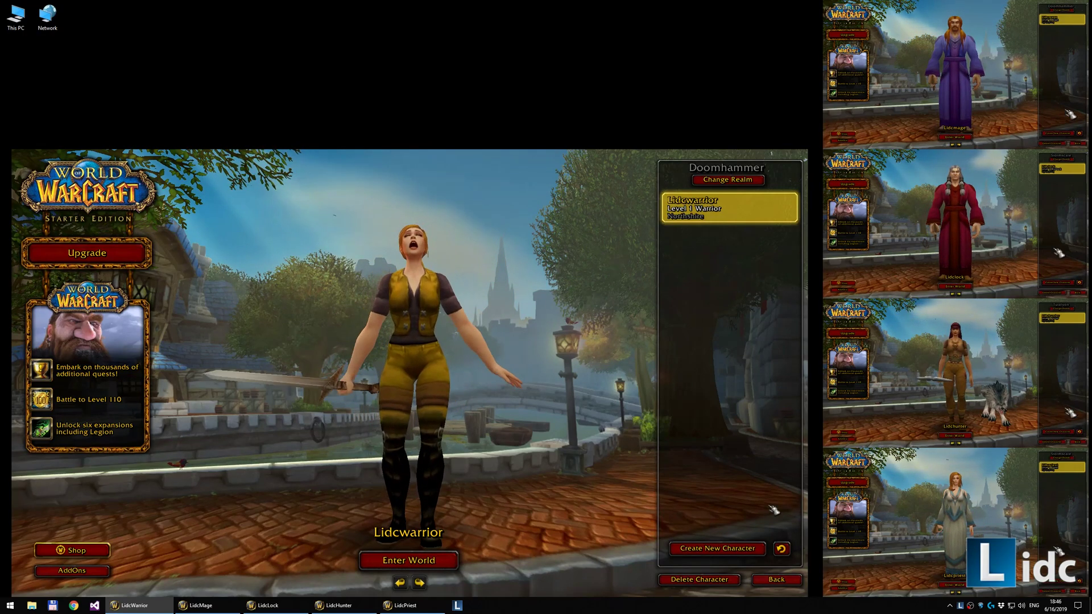
Reopen Lidc, review the layout hotkey settings, and close the Lidc window
click(960, 606)
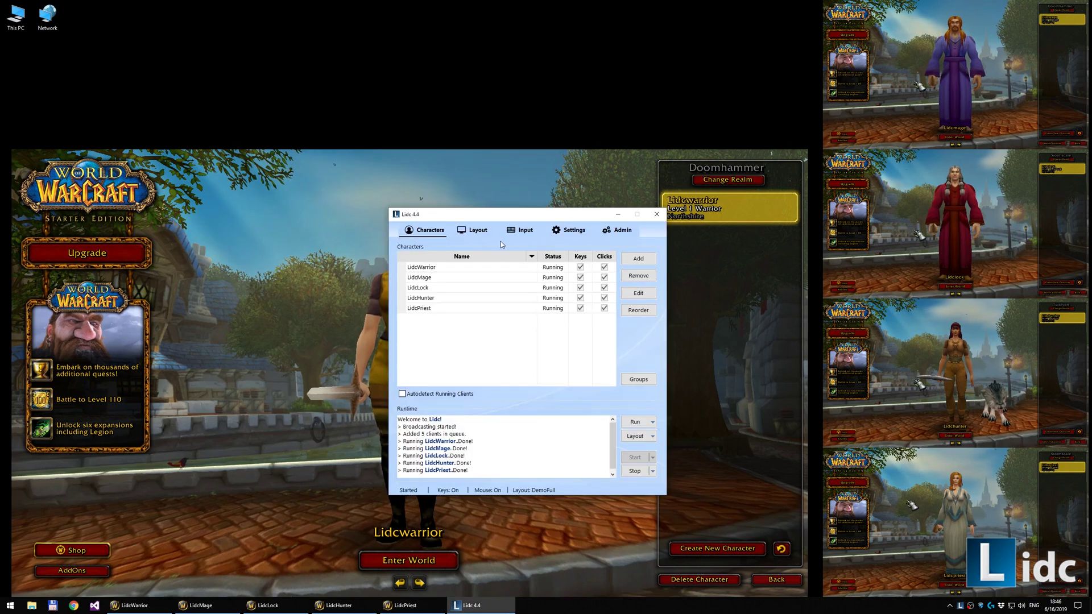
click(476, 230)
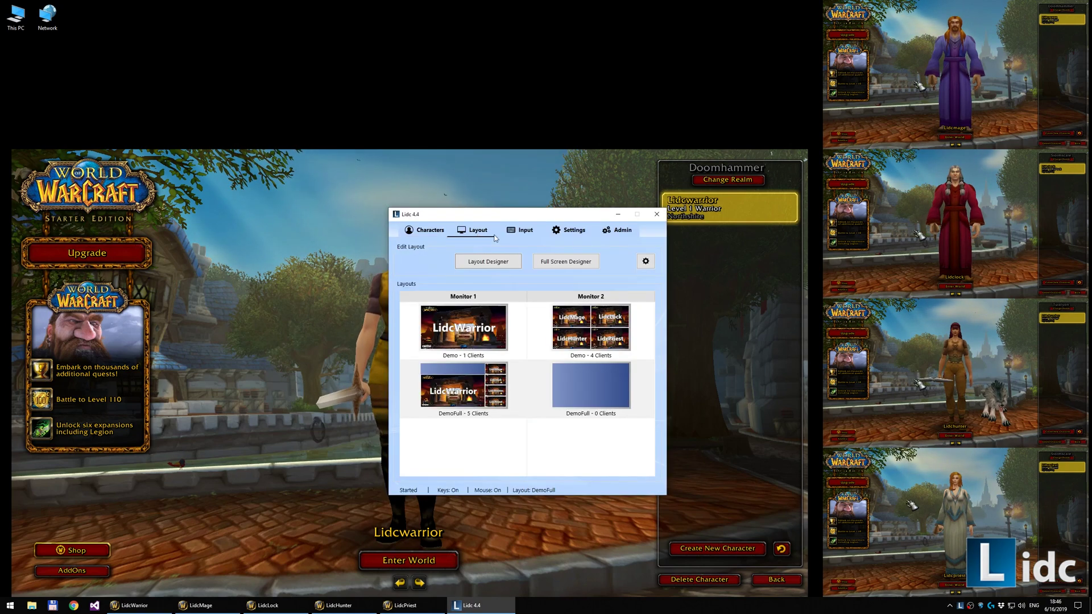
click(646, 262)
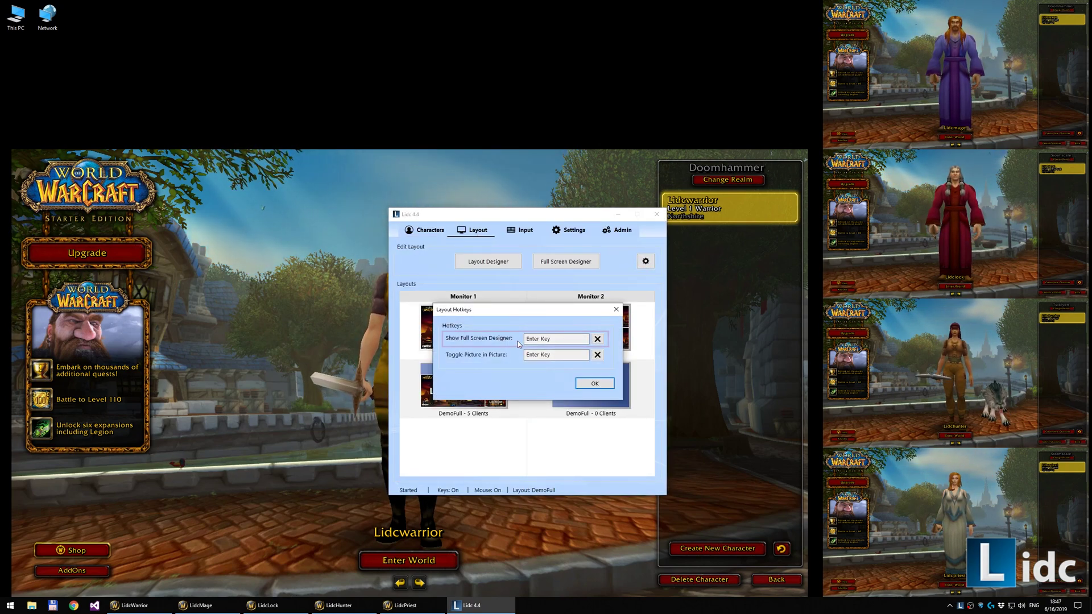
click(594, 384)
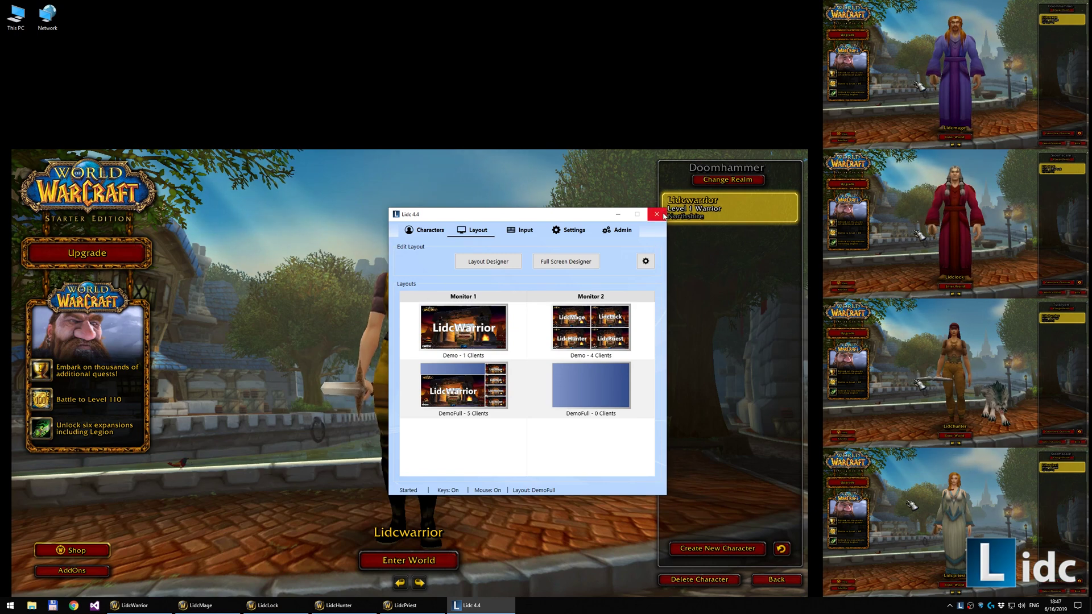
click(663, 216)
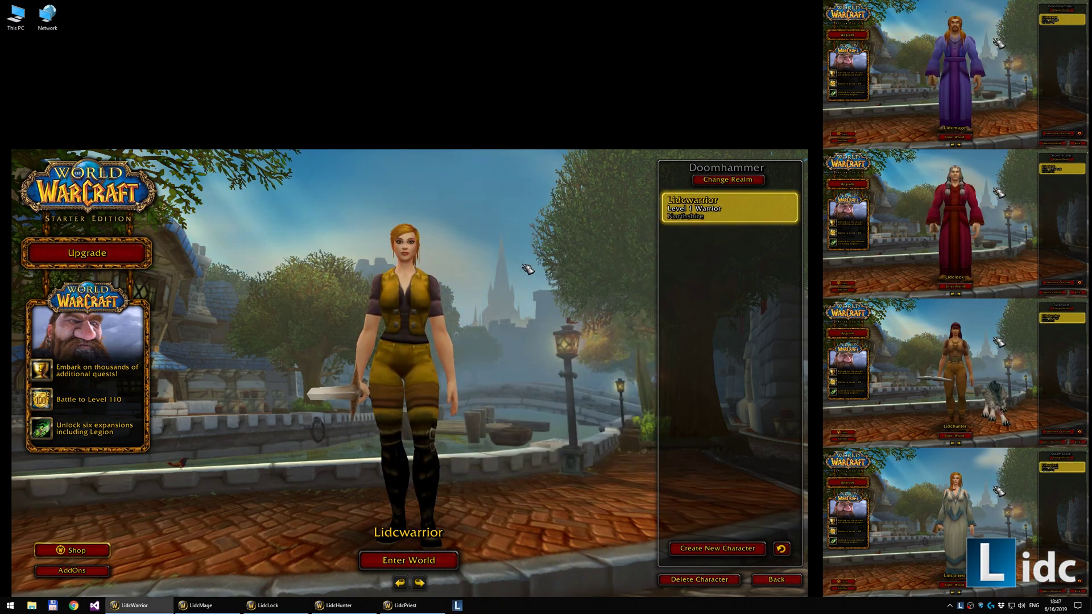
In the Full Screen Designer over the running clients, move LidcWarrior to X 0, Y 0 and save DemoFull when closing
key(alt+F2)
drag(495, 336, 464, 202)
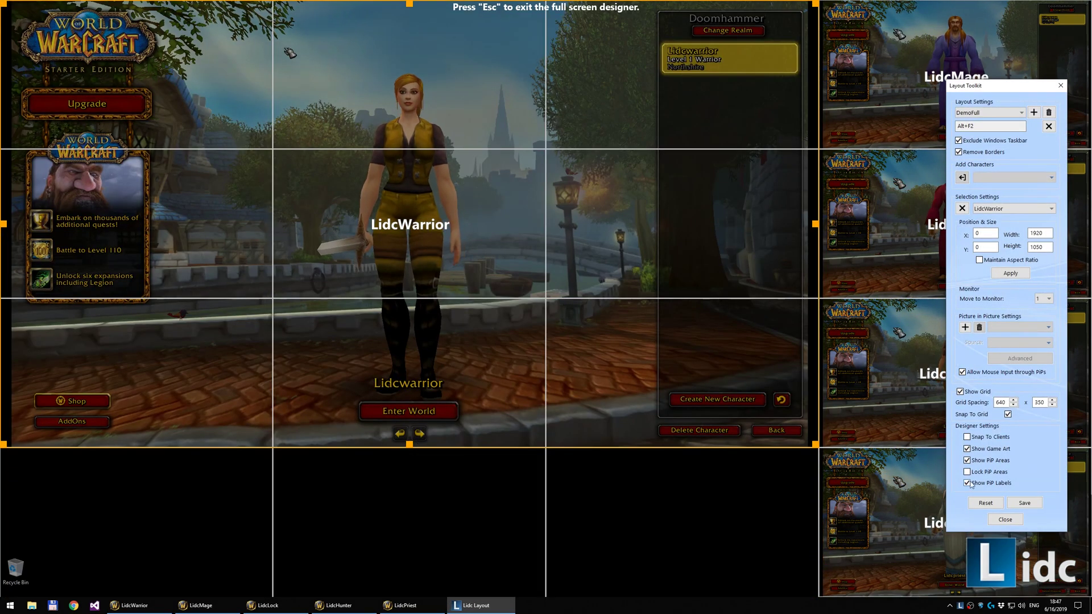
click(1005, 519)
click(504, 322)
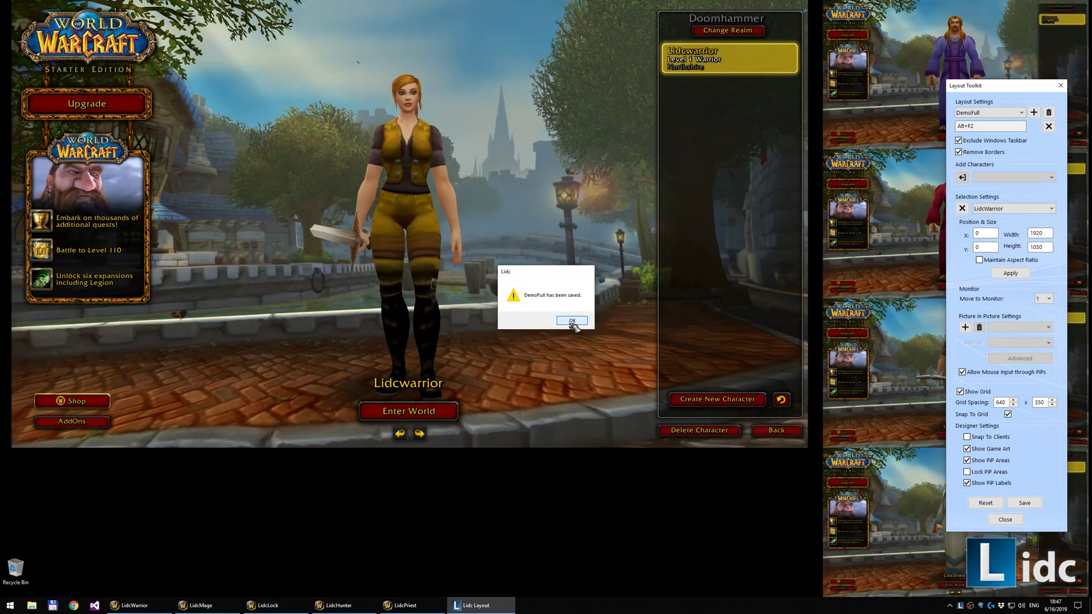
click(575, 326)
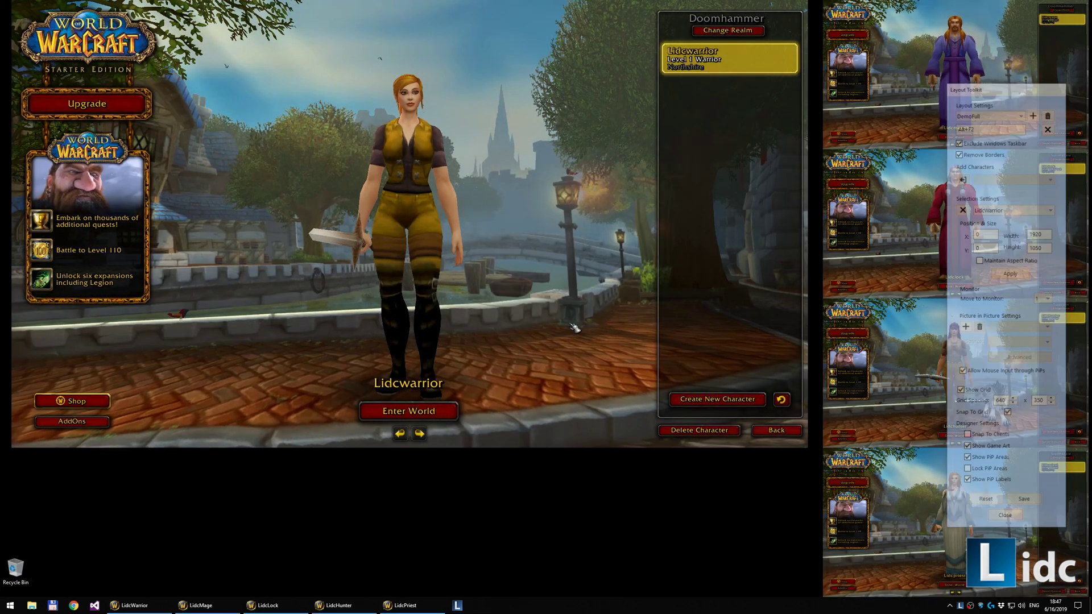